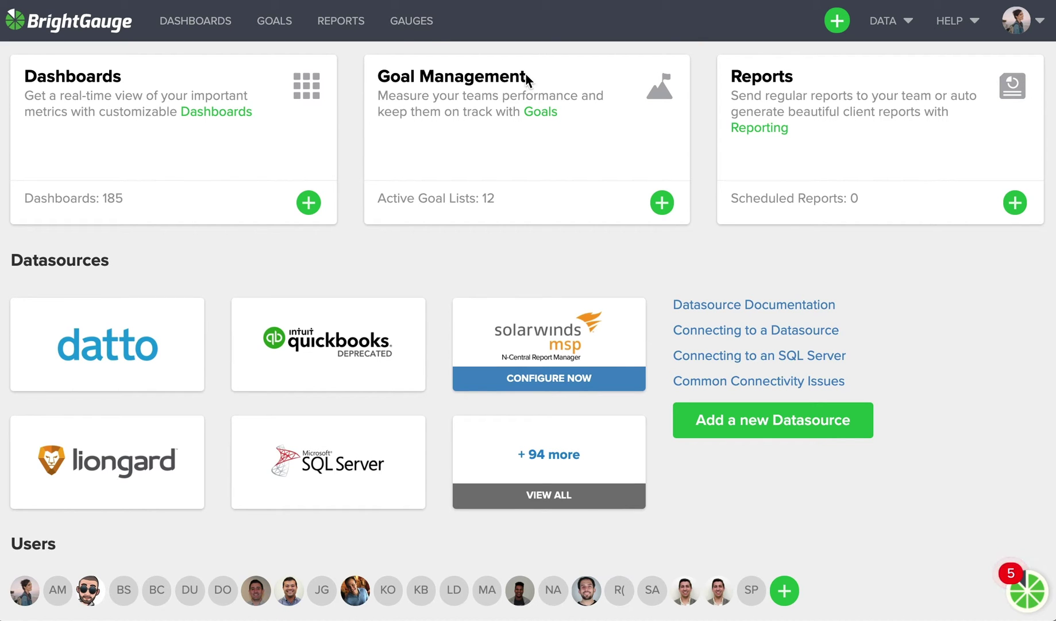
# Open the Gauges list, scroll through it, and check the Type and Datasource filter choices.
pyautogui.click(414, 27)
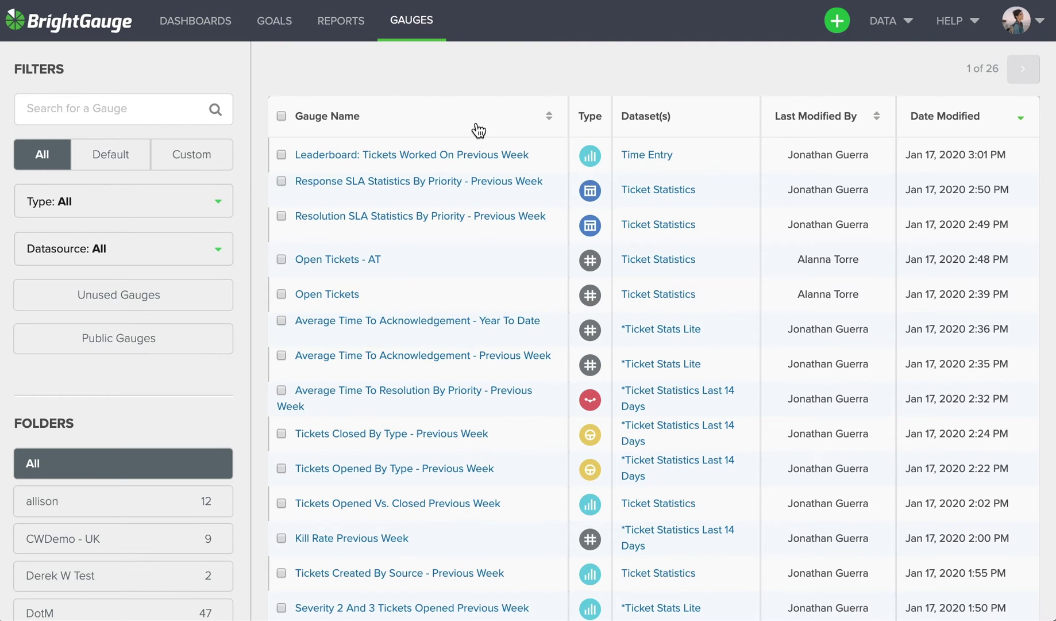
pyautogui.scroll(-3, 447, 204)
pyautogui.scroll(-8, 447, 204)
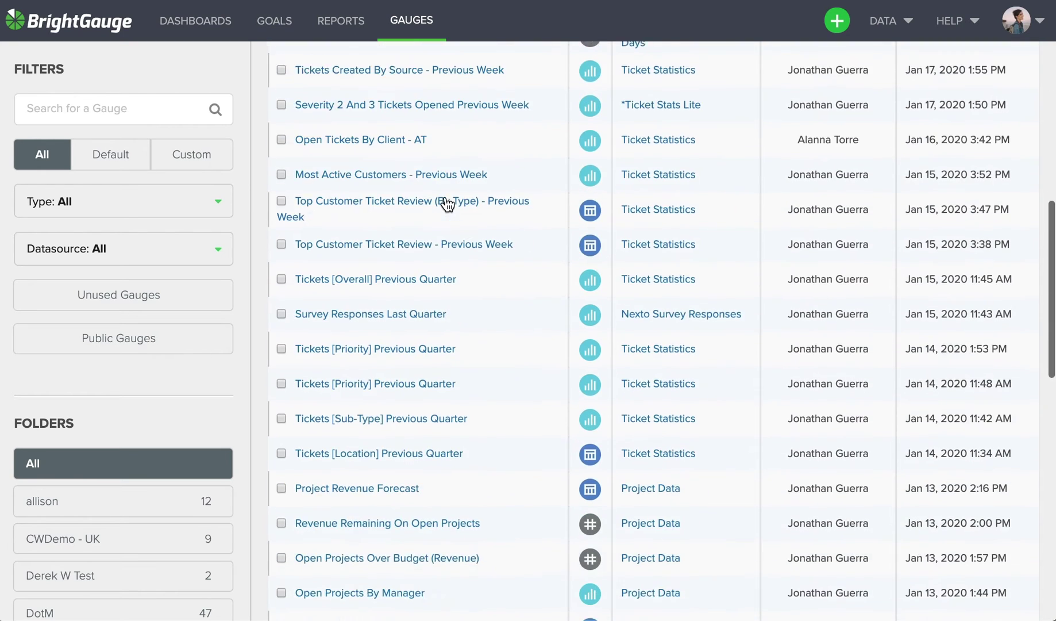
pyautogui.scroll(12, 447, 204)
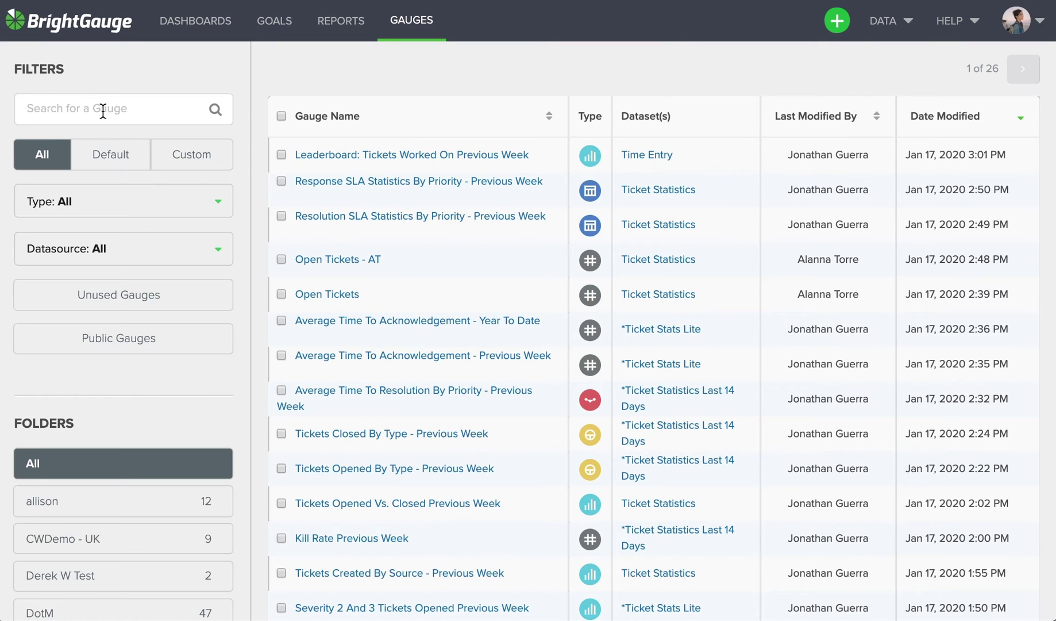
pyautogui.click(101, 207)
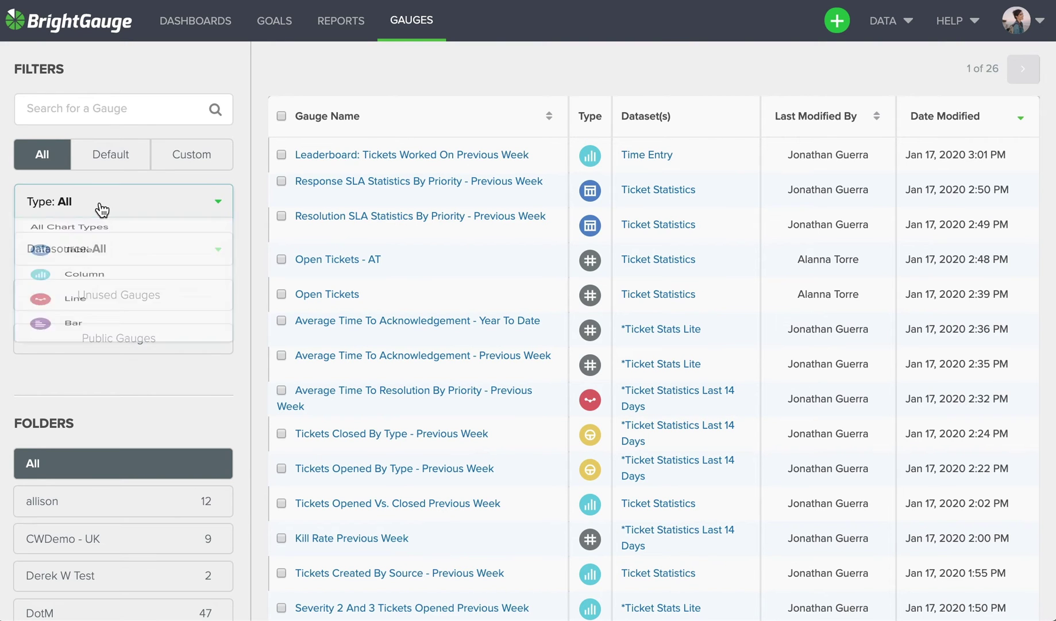
pyautogui.click(251, 275)
pyautogui.click(199, 253)
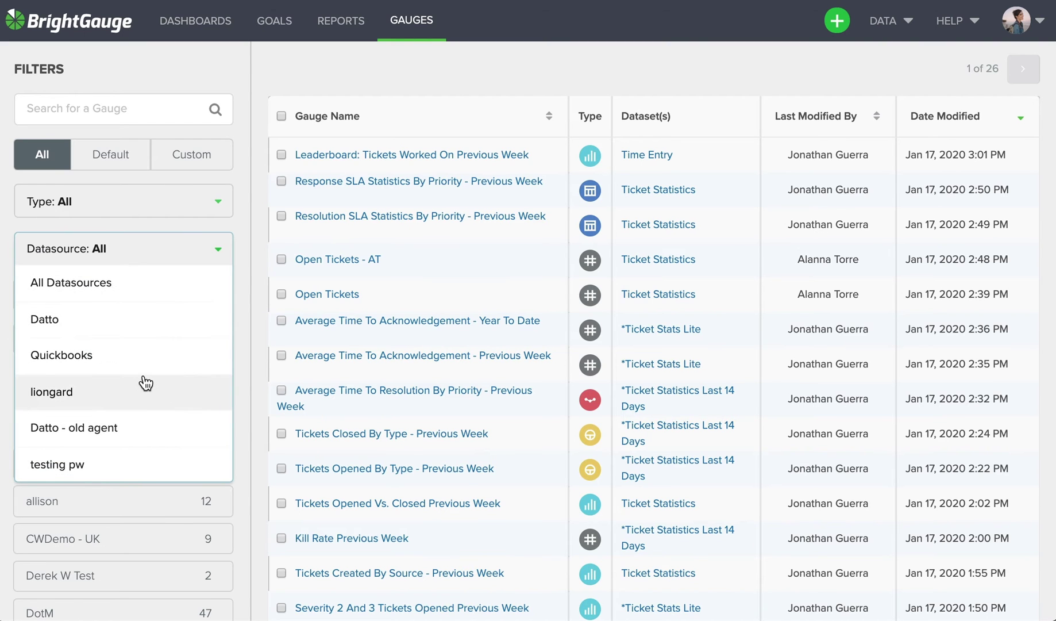
pyautogui.click(241, 279)
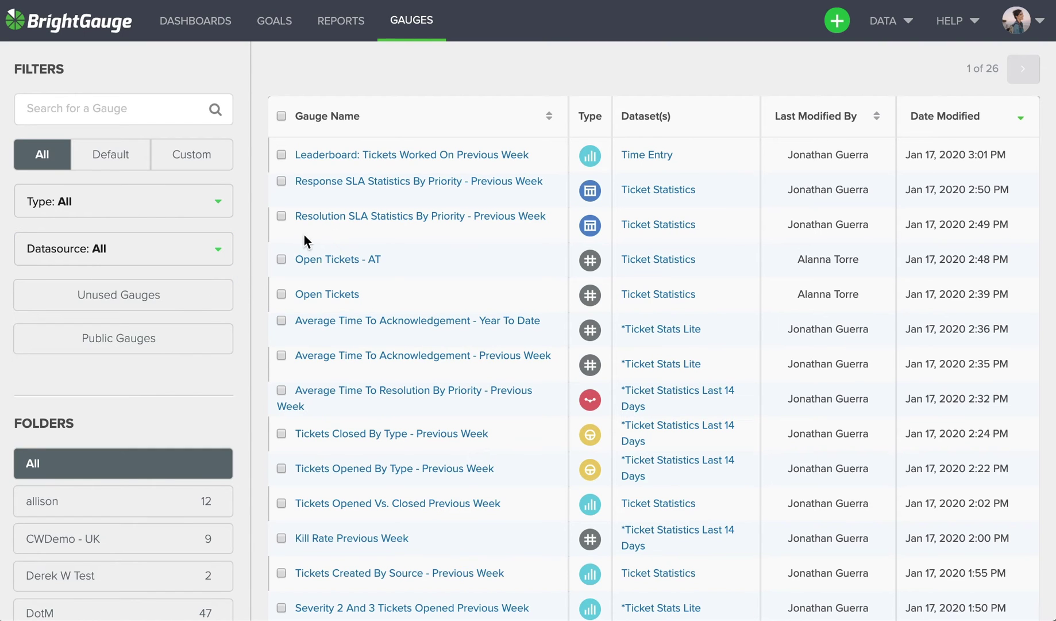
# Open the Open Tickets gauge and add a board filter set to Service Desk, giving 25 tickets.
pyautogui.click(326, 296)
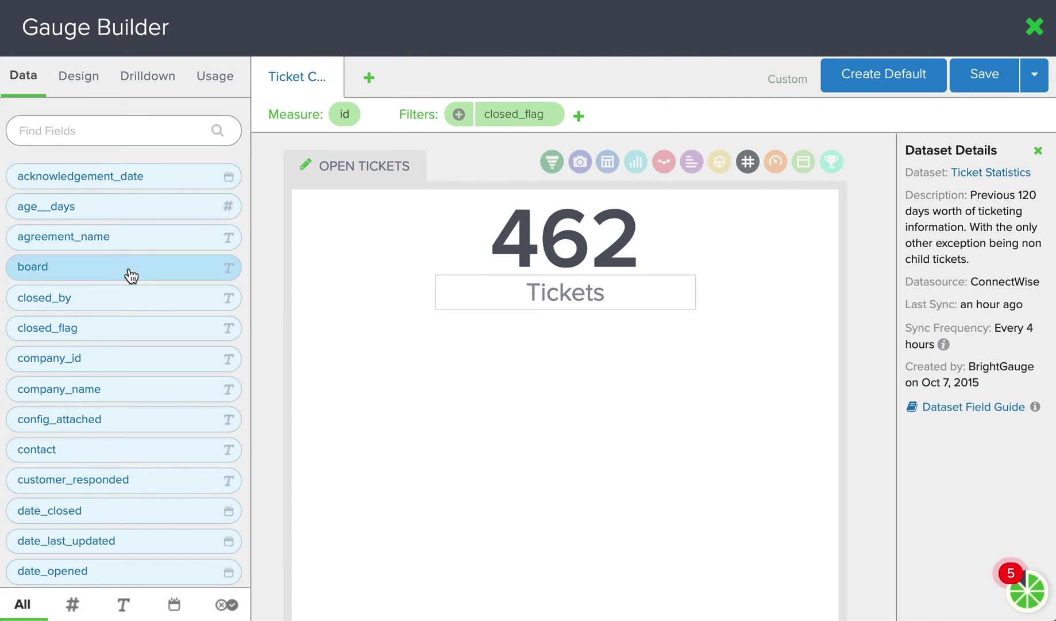
pyautogui.moveTo(131, 276); pyautogui.dragTo(623, 125)
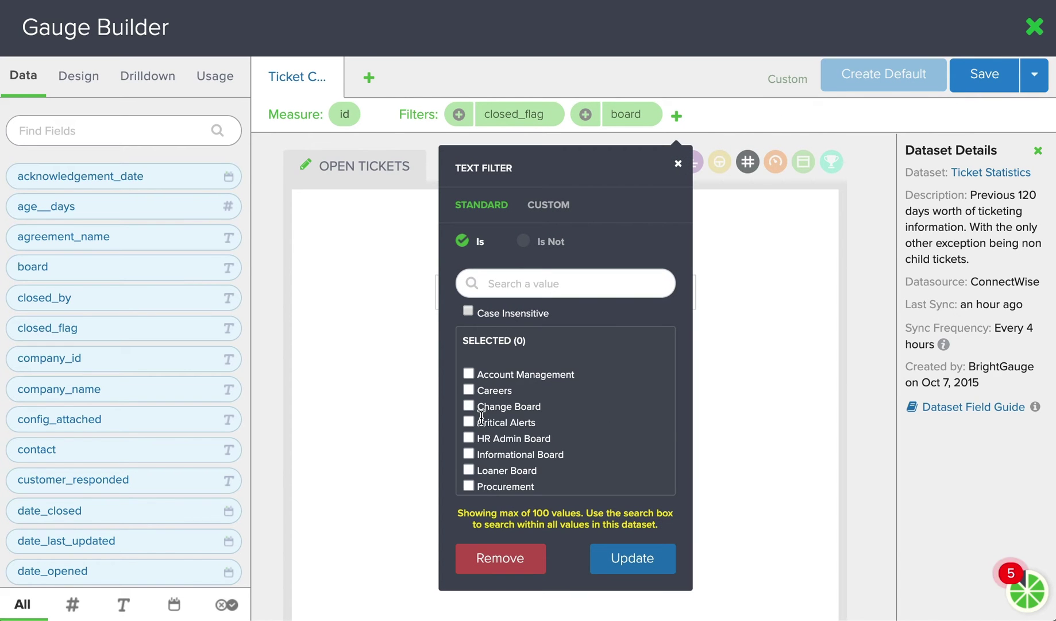
pyautogui.scroll(-1, 482, 417)
pyautogui.scroll(-3, 554, 413)
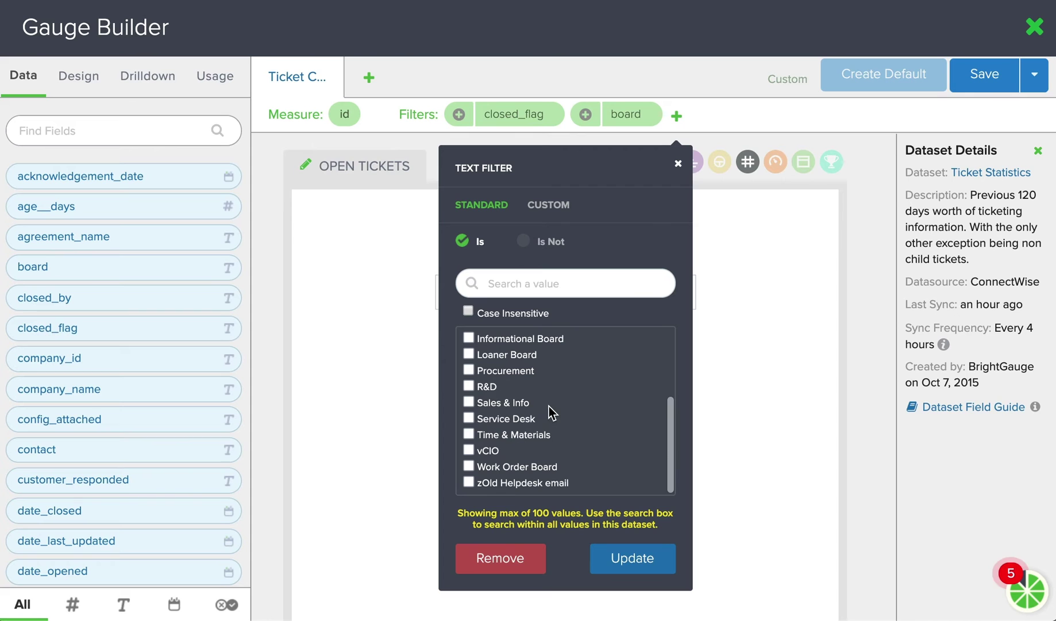
pyautogui.click(506, 431)
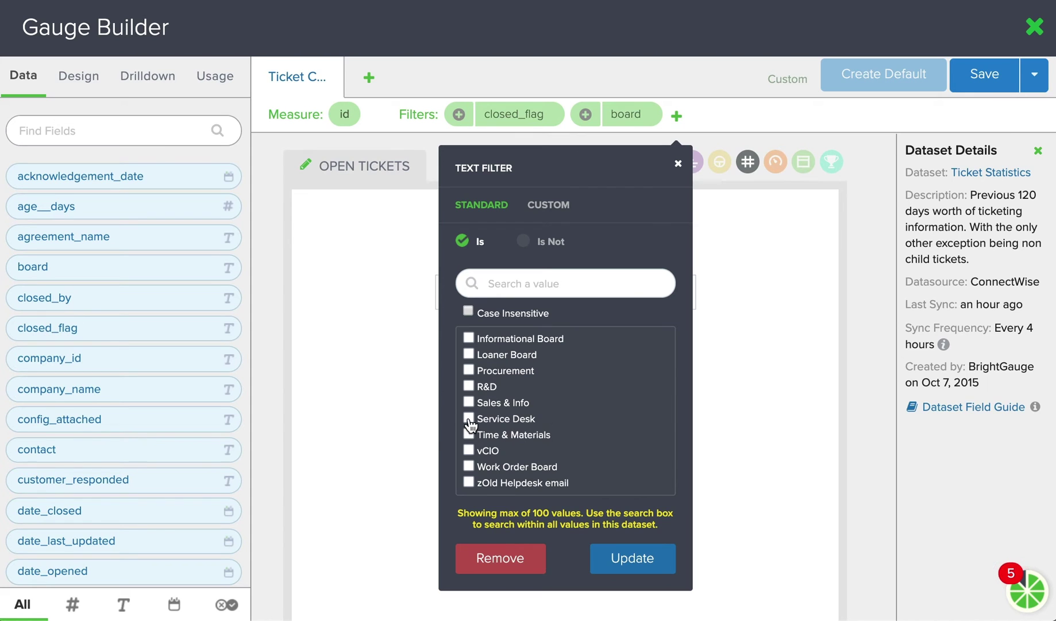
pyautogui.click(626, 556)
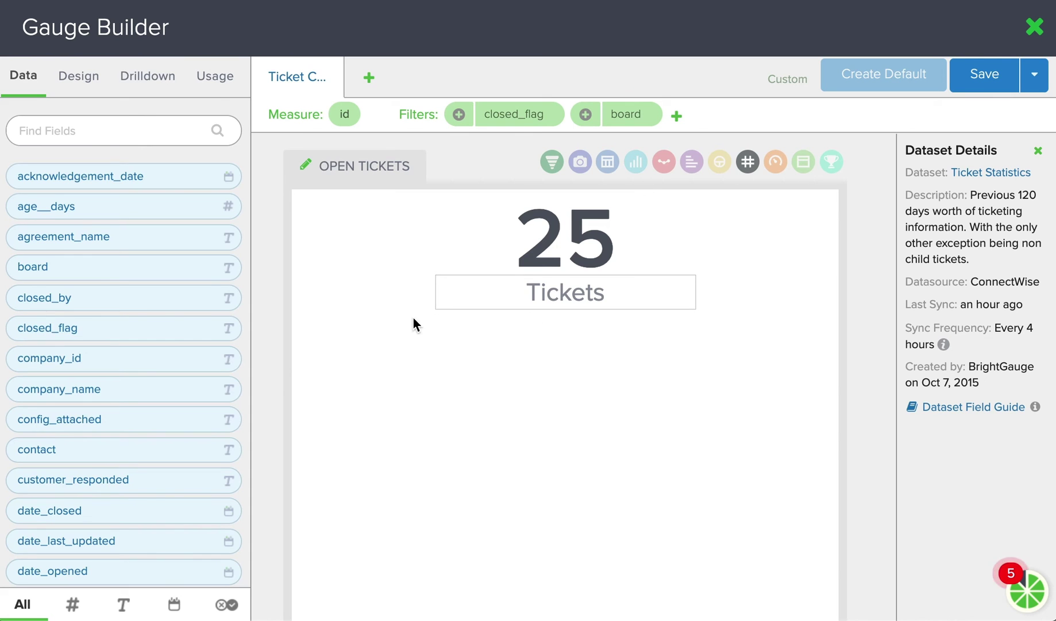
# Add an Is Not status filter excluding the Cancelled and Closed status variants.
pyautogui.scroll(-14, 113, 370)
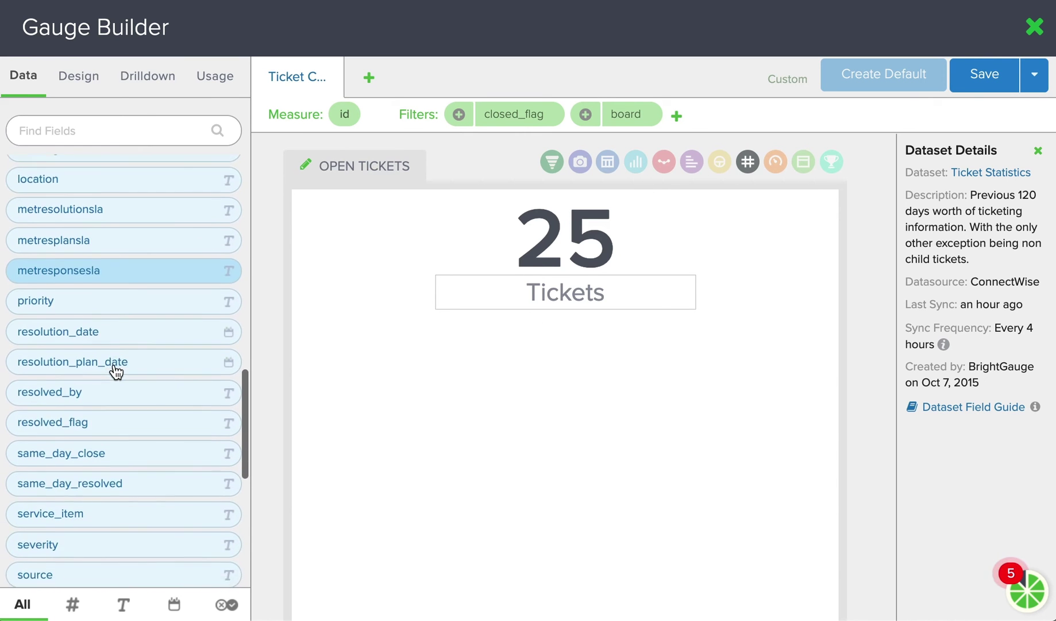
pyautogui.scroll(-7, 115, 370)
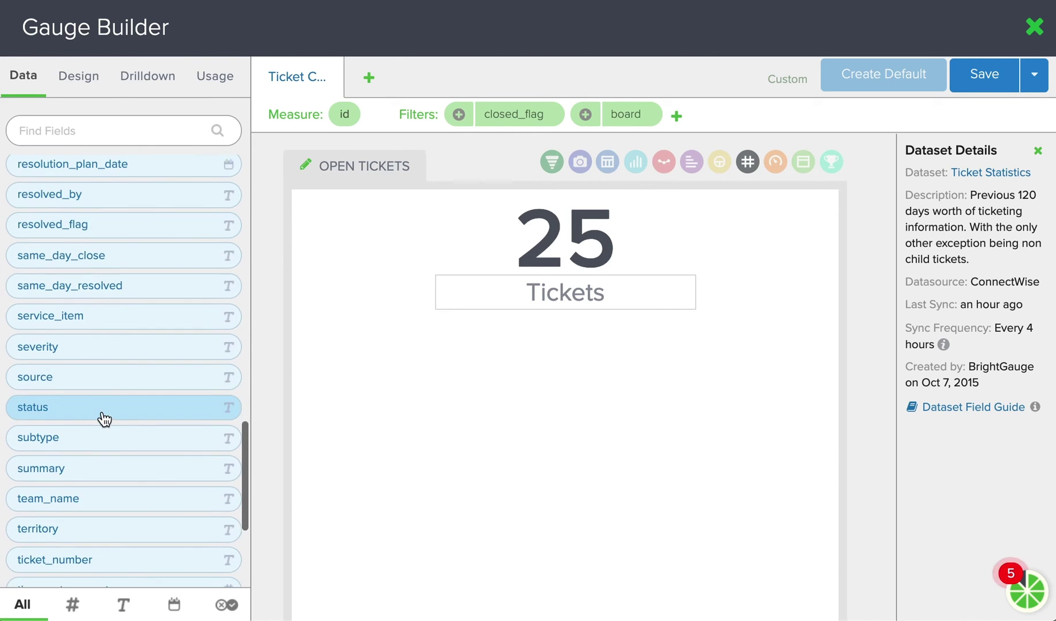
pyautogui.moveTo(101, 415); pyautogui.dragTo(726, 123)
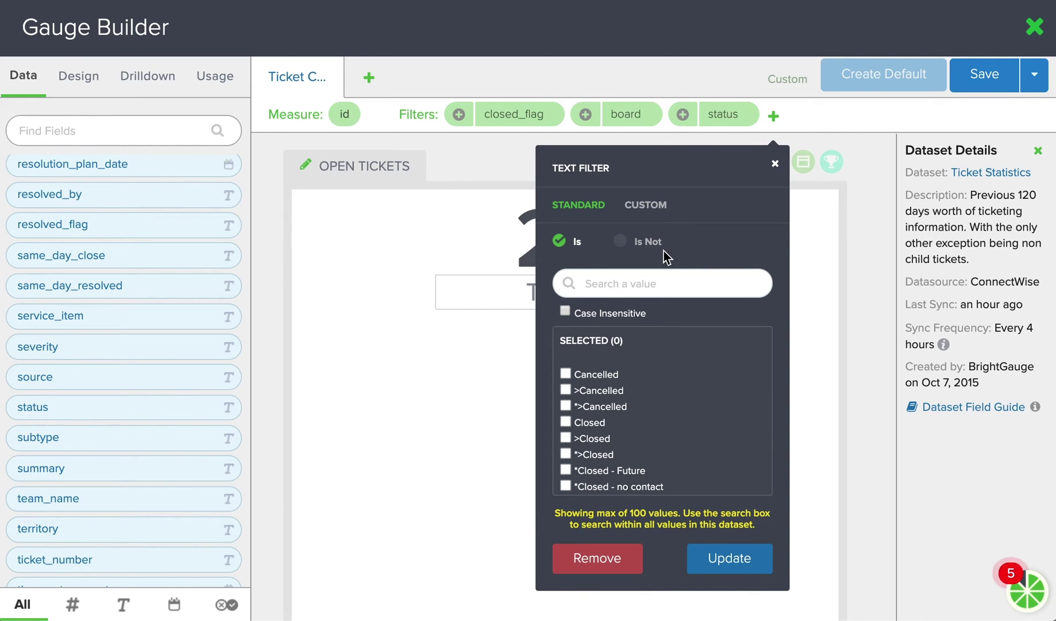
pyautogui.click(622, 244)
pyautogui.scroll(-1, 647, 376)
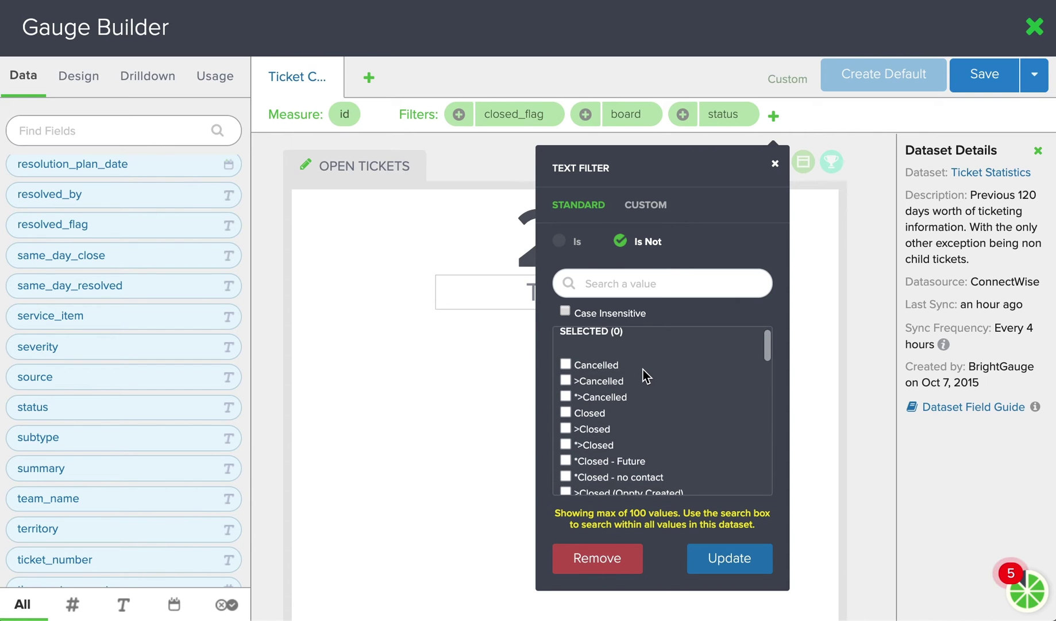
pyautogui.click(565, 364)
pyautogui.click(565, 381)
pyautogui.click(565, 397)
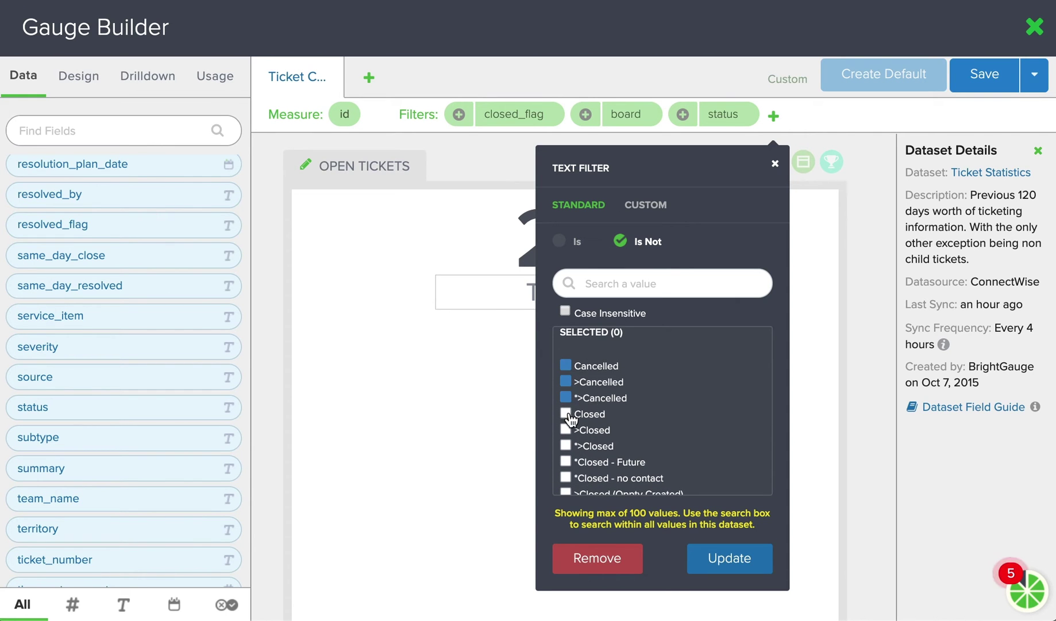
pyautogui.click(565, 413)
pyautogui.click(566, 430)
pyautogui.click(565, 445)
pyautogui.click(566, 462)
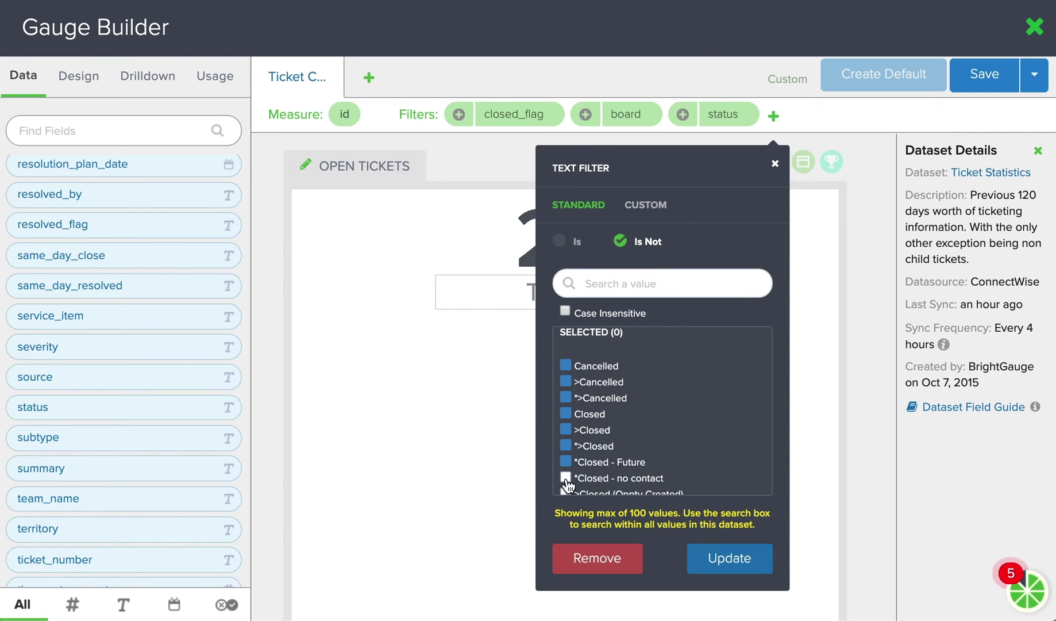
pyautogui.click(566, 478)
# Also exclude the Completed and Resolved statuses and apply the filter, leaving 21 tickets.
pyautogui.scroll(-2, 589, 448)
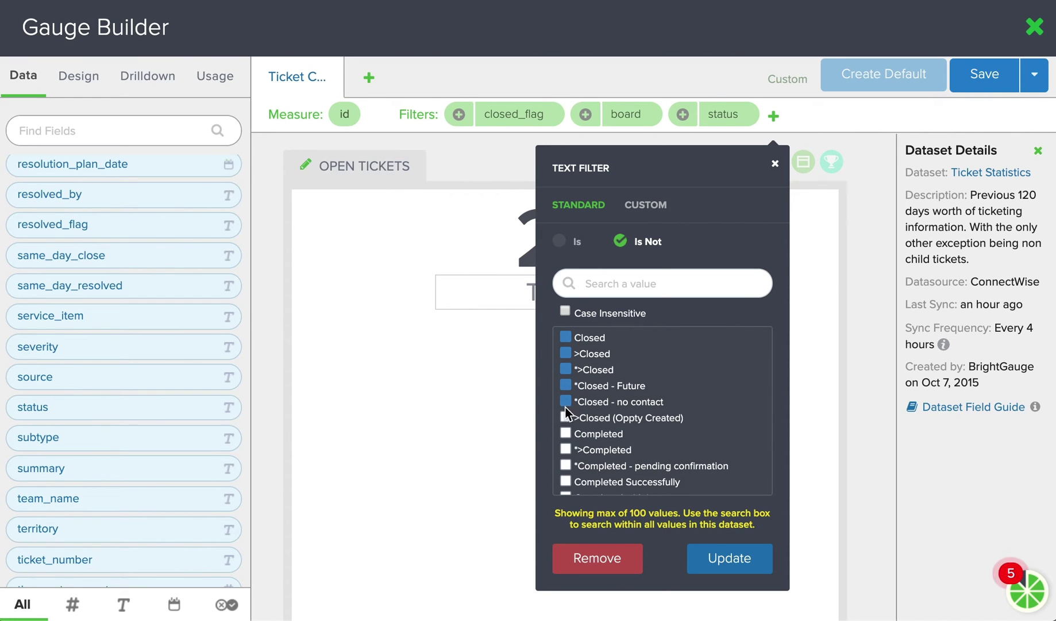
pyautogui.click(566, 417)
pyautogui.click(566, 433)
pyautogui.click(565, 449)
pyautogui.click(565, 466)
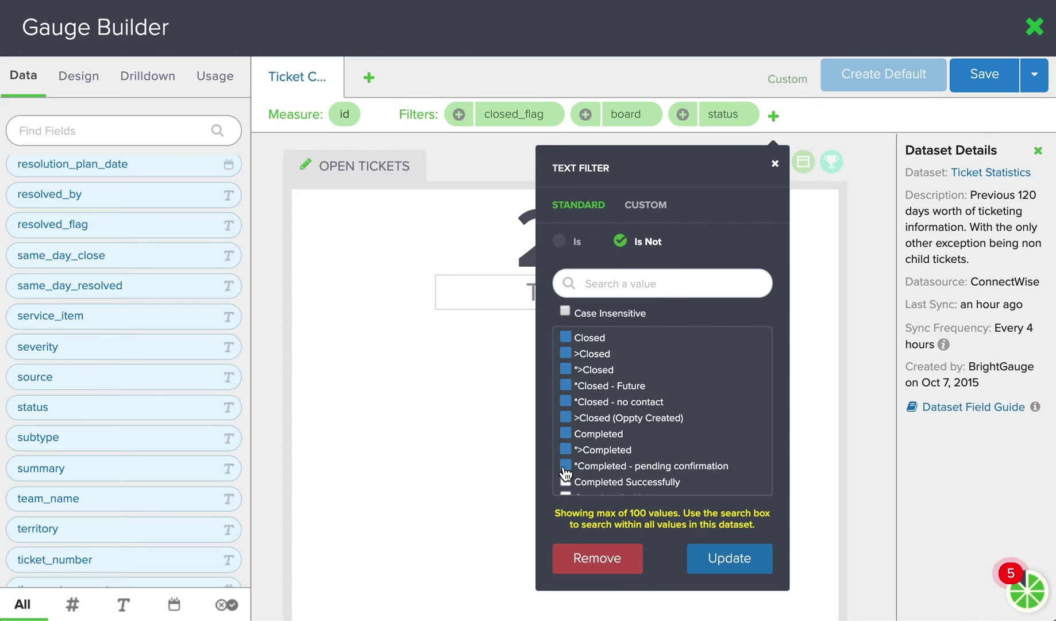
pyautogui.click(565, 481)
pyautogui.scroll(-1, 566, 483)
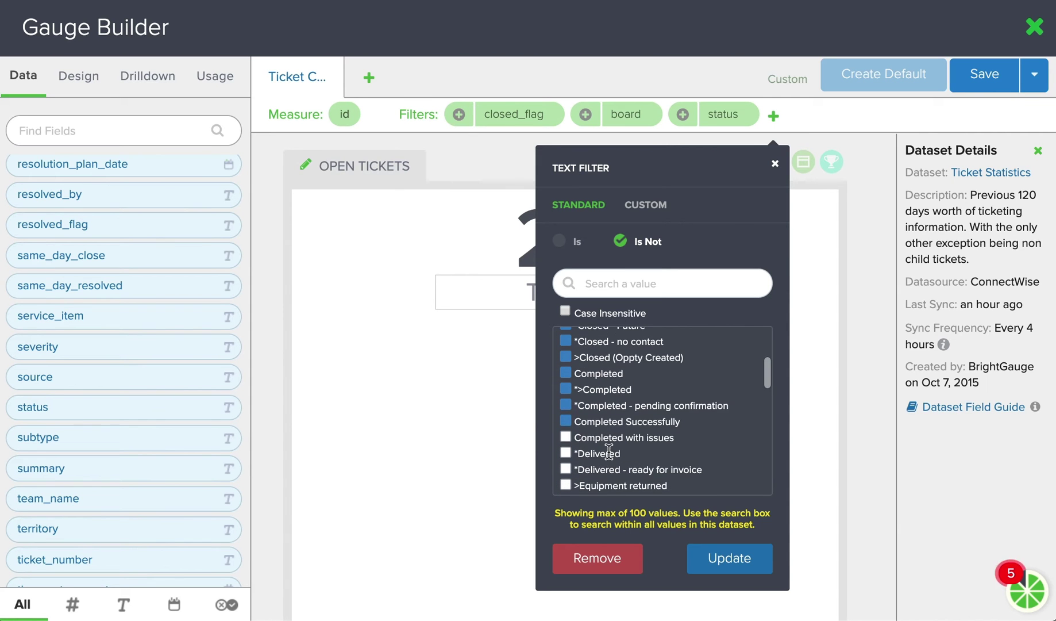
pyautogui.click(566, 439)
pyautogui.scroll(-7, 632, 433)
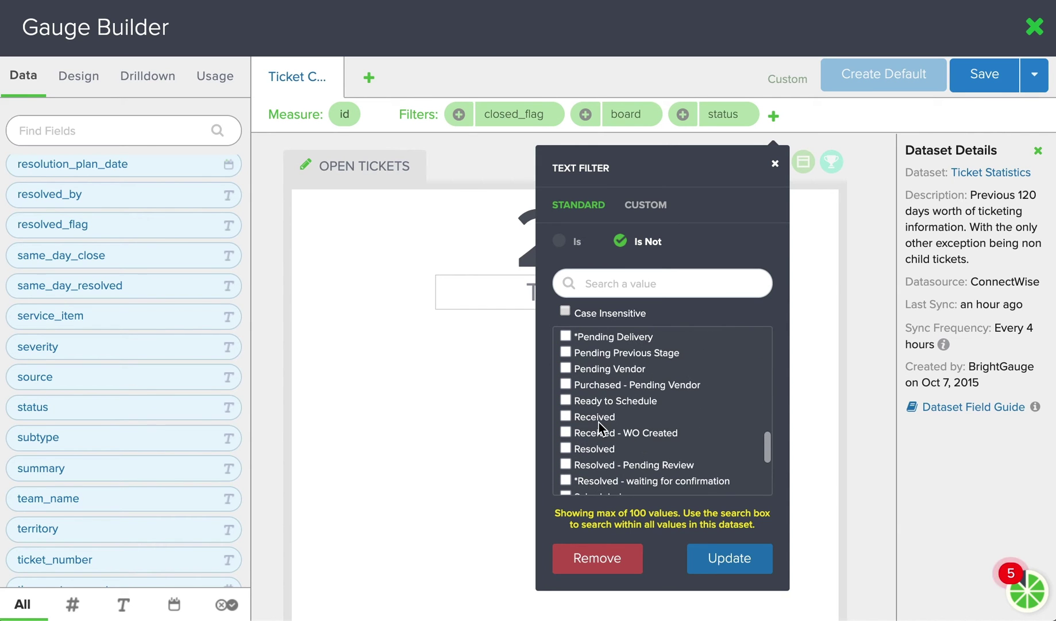
pyautogui.scroll(-1, 566, 448)
pyautogui.click(565, 413)
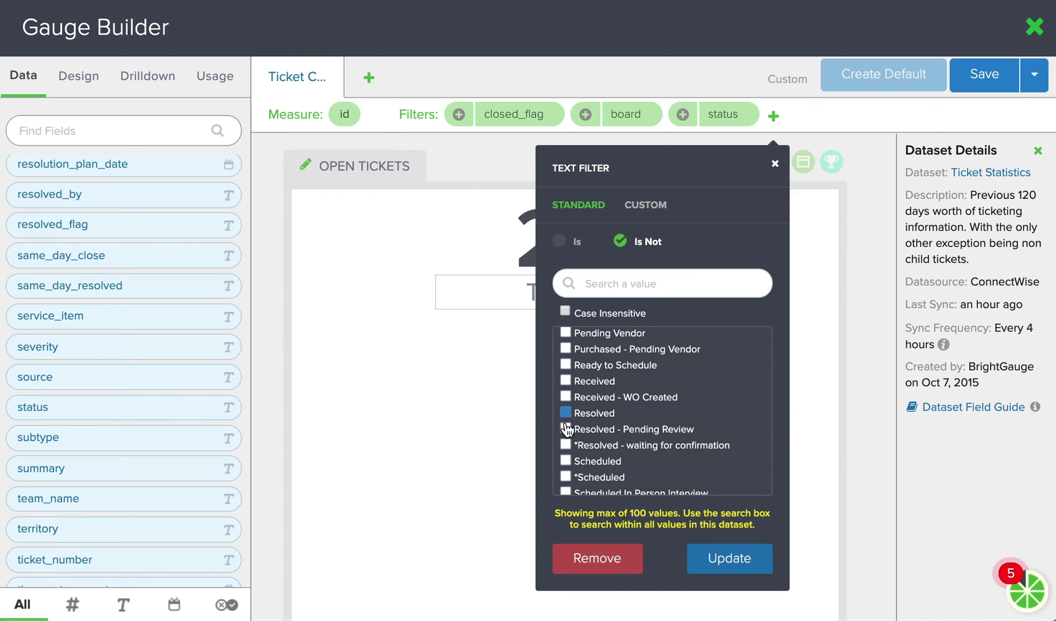
pyautogui.click(565, 429)
pyautogui.click(566, 445)
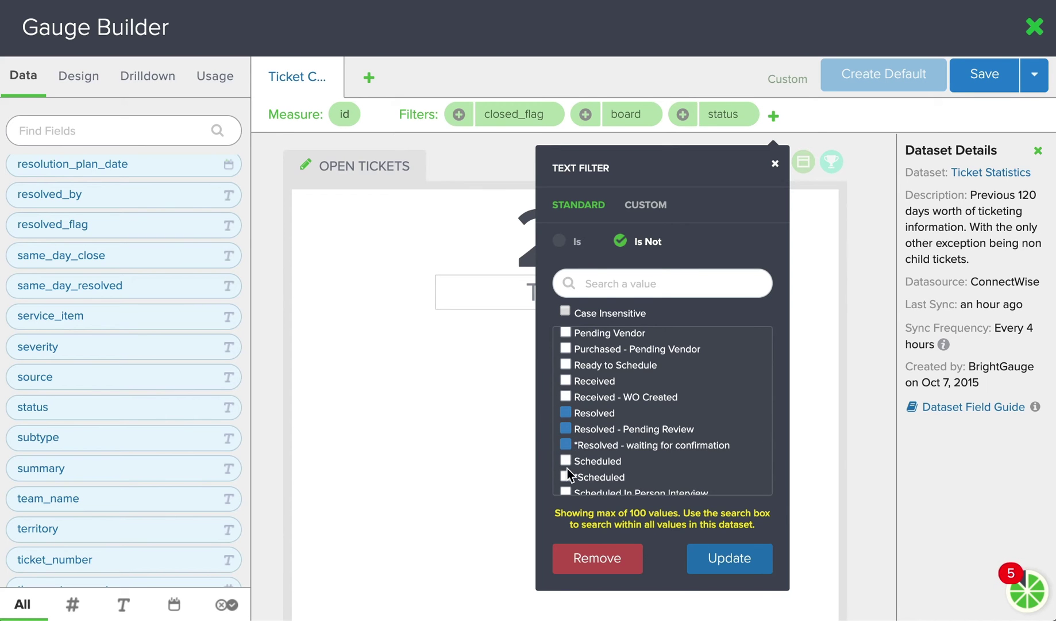
pyautogui.click(728, 558)
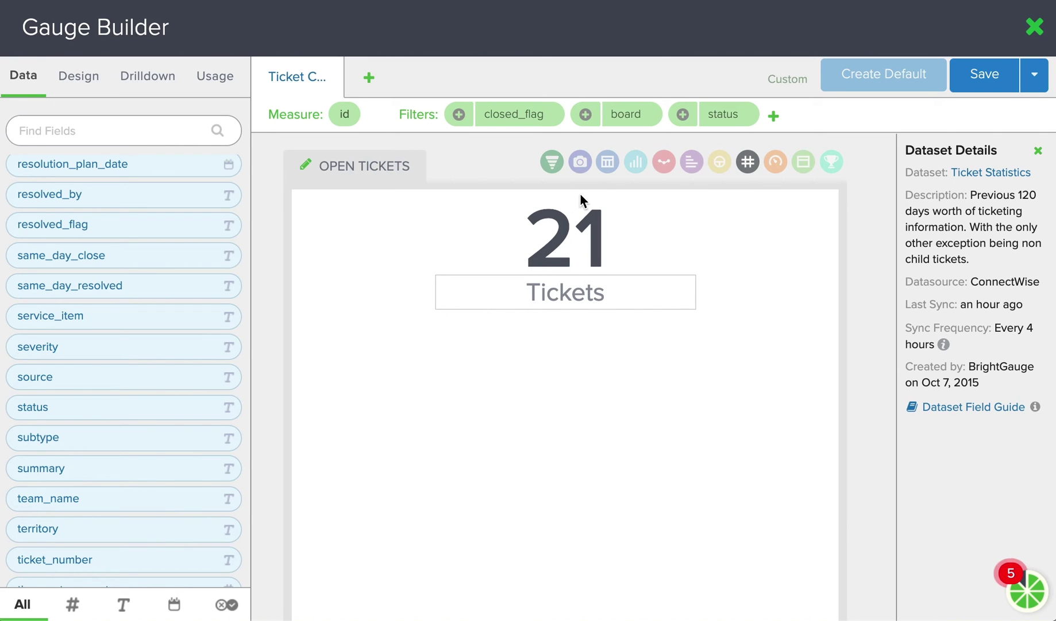
# Switch to the Table visualization and break the ticket count down by company_name.
pyautogui.click(608, 165)
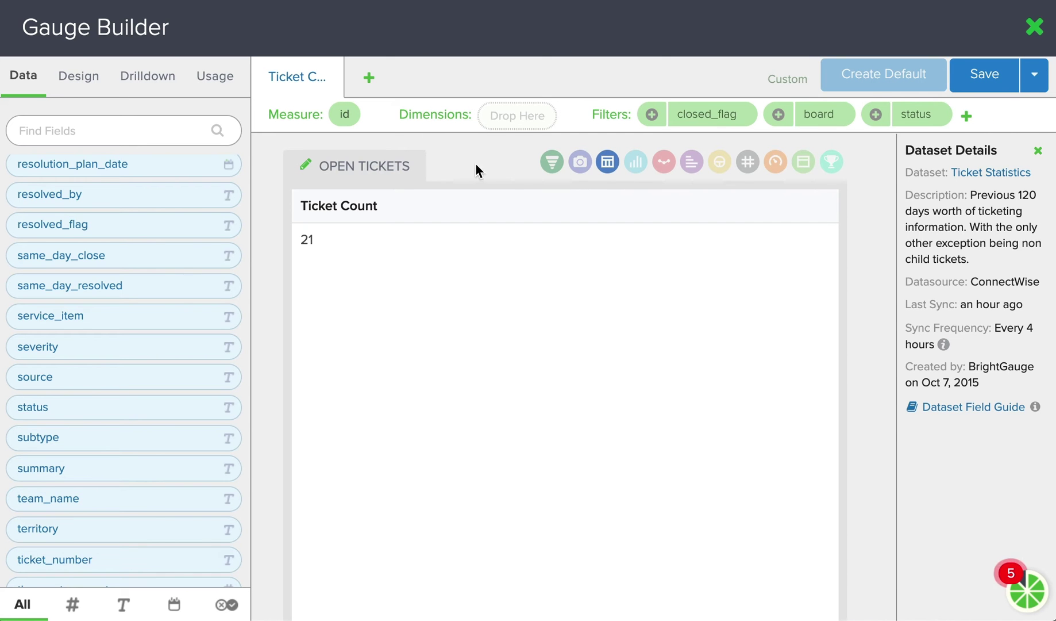
pyautogui.scroll(15, 143, 325)
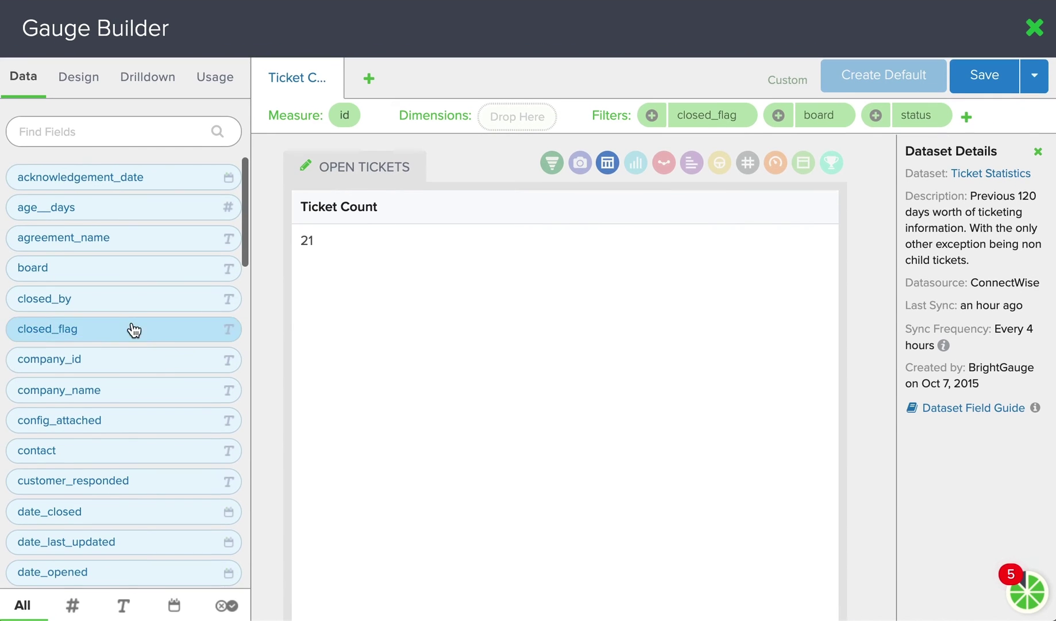
pyautogui.click(115, 389)
pyautogui.moveTo(115, 390); pyautogui.dragTo(524, 111)
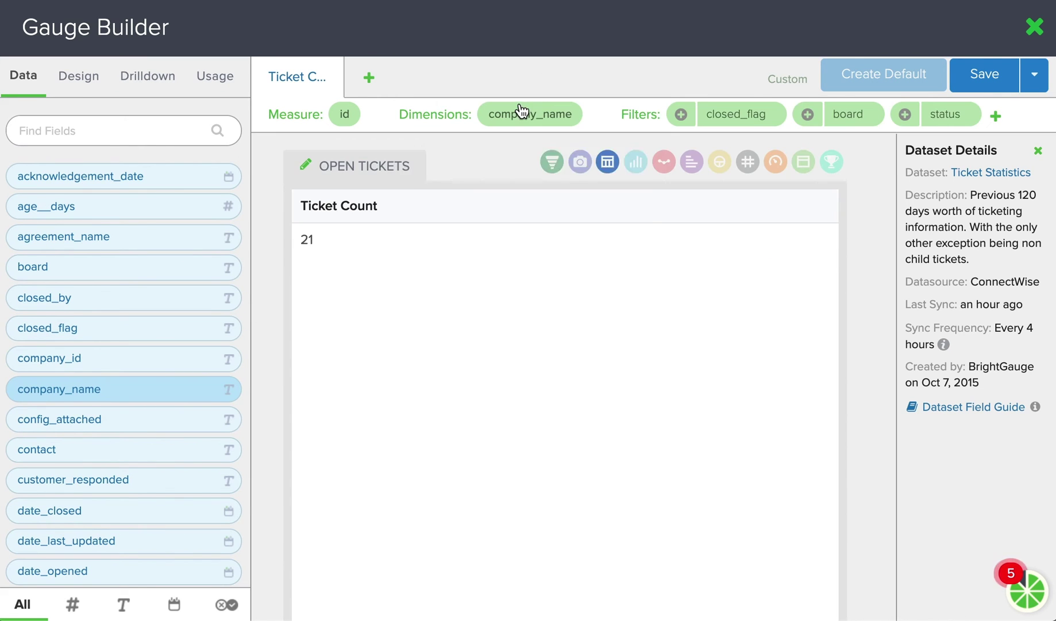
pyautogui.click(584, 244)
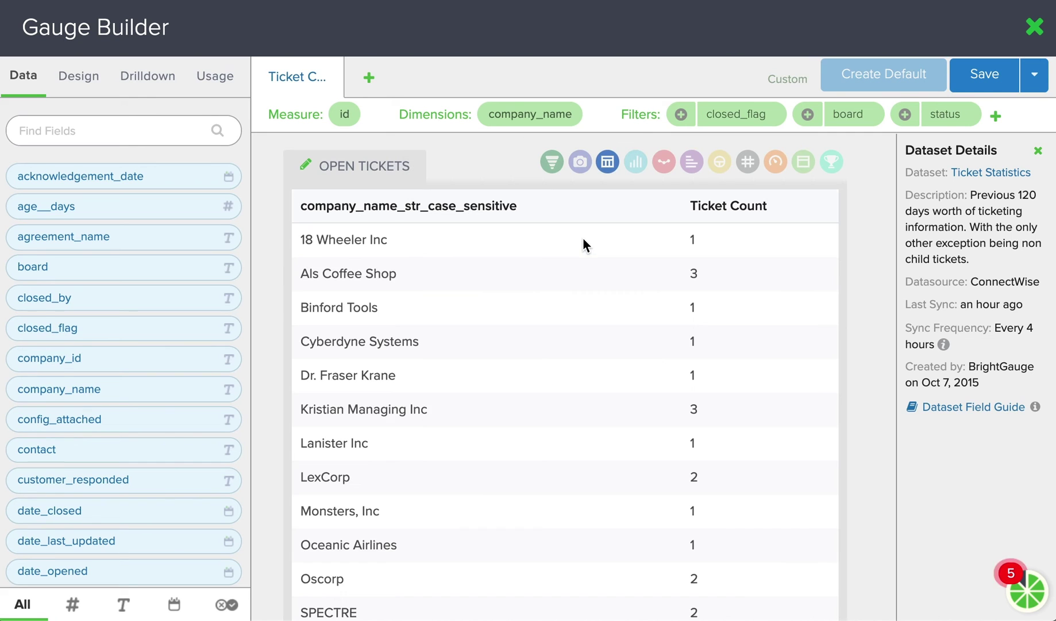
pyautogui.scroll(-1, 504, 258)
pyautogui.scroll(2, 504, 258)
# Remove the company_name breakdown and show the count as a Number type reading 21 Tickets.
pyautogui.click(636, 161)
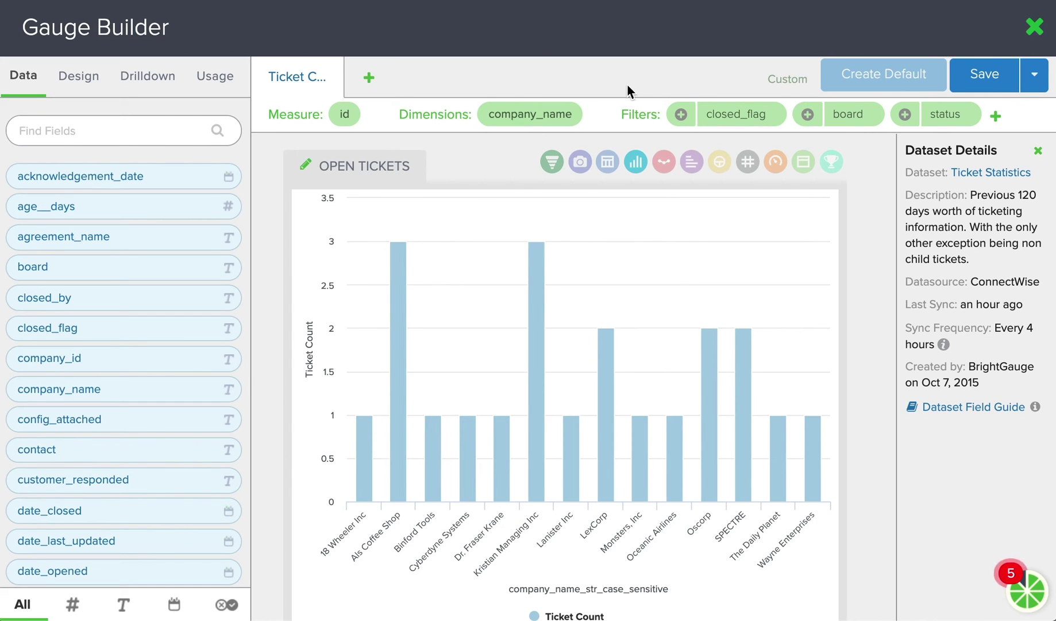
pyautogui.click(529, 114)
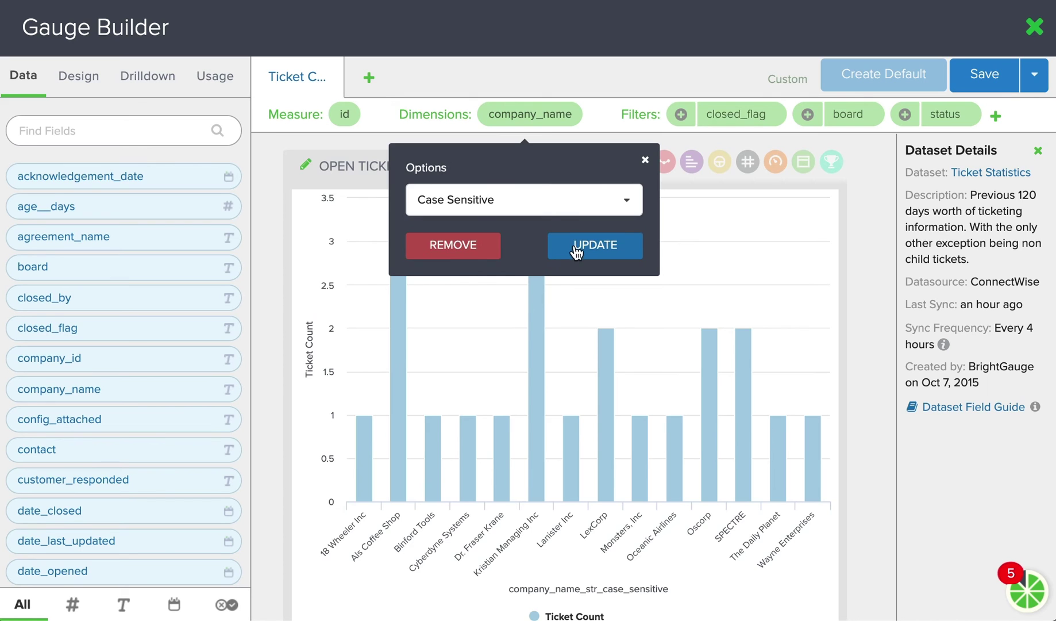
pyautogui.click(473, 246)
pyautogui.click(746, 165)
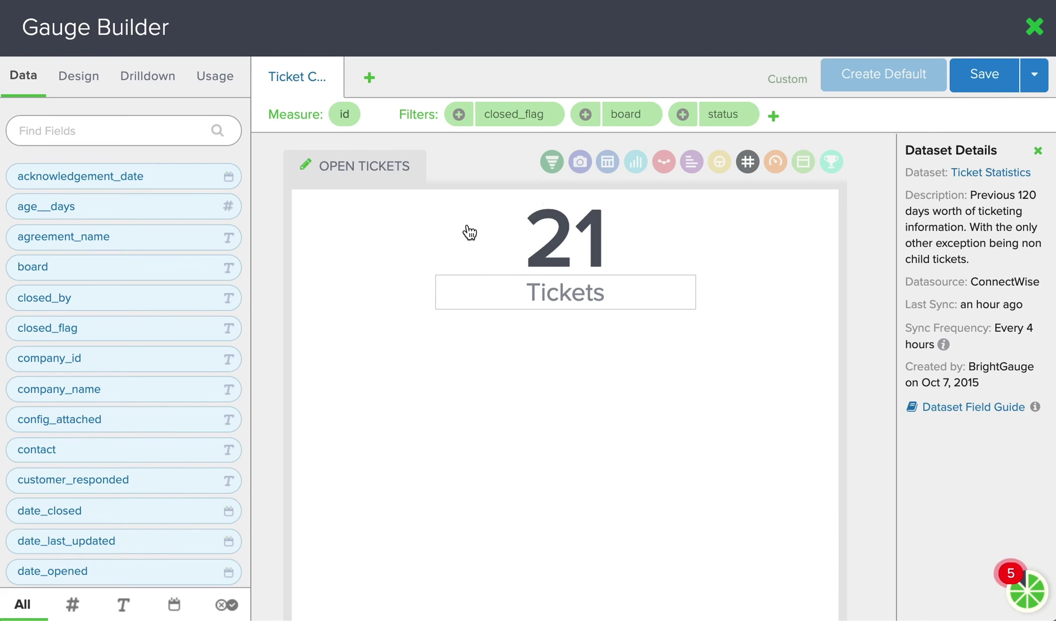
pyautogui.click(86, 91)
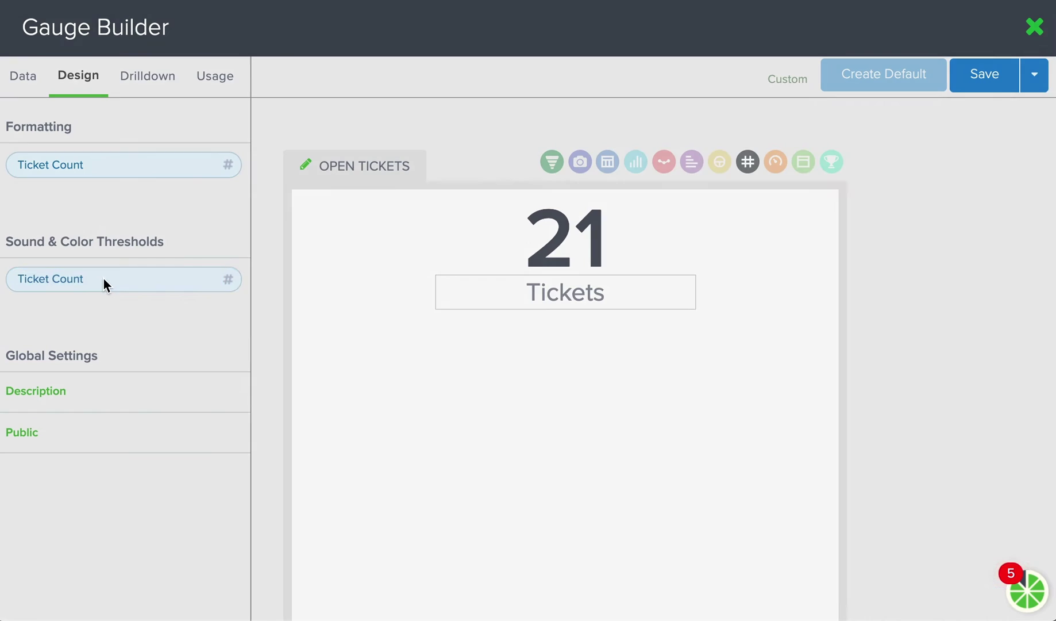
# Add a Ticket Count color threshold of > 10 in red.
pyautogui.click(105, 286)
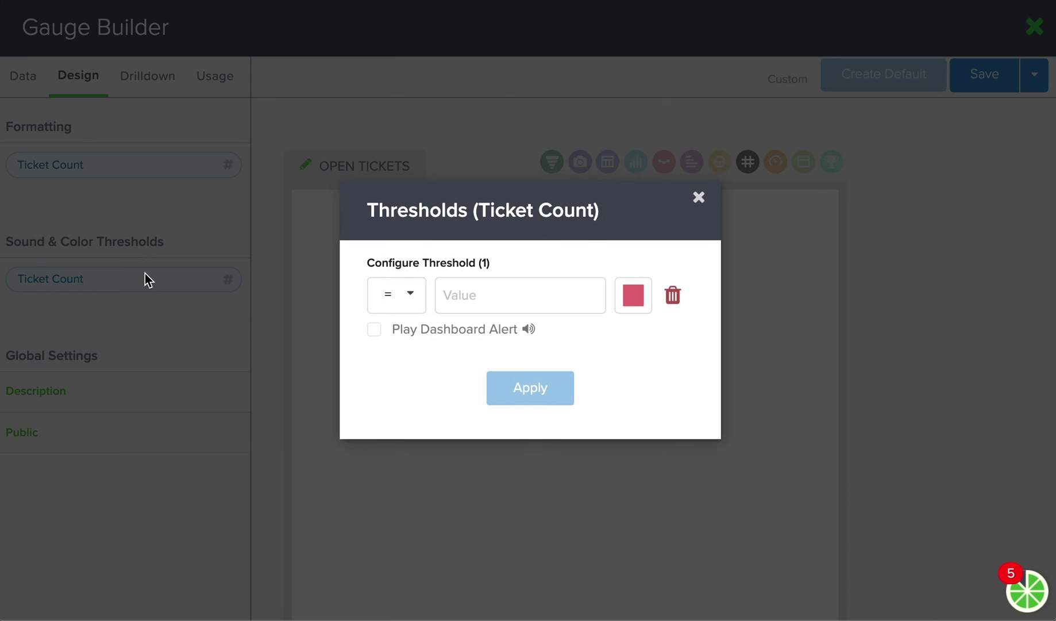
pyautogui.click(410, 297)
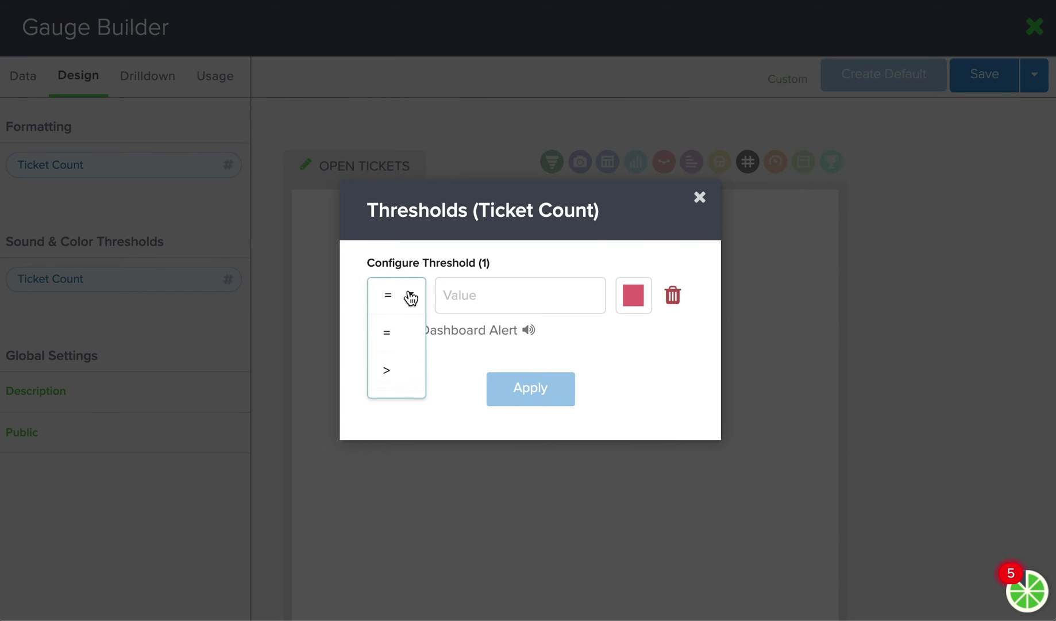
pyautogui.click(400, 380)
pyautogui.click(482, 299)
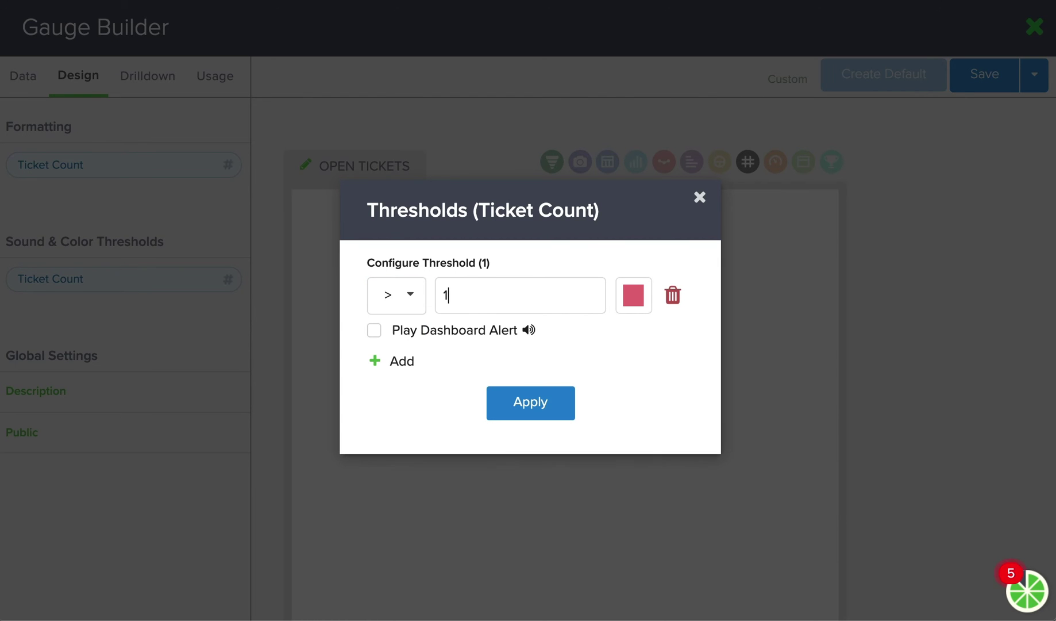
pyautogui.write('0')
pyautogui.click(541, 407)
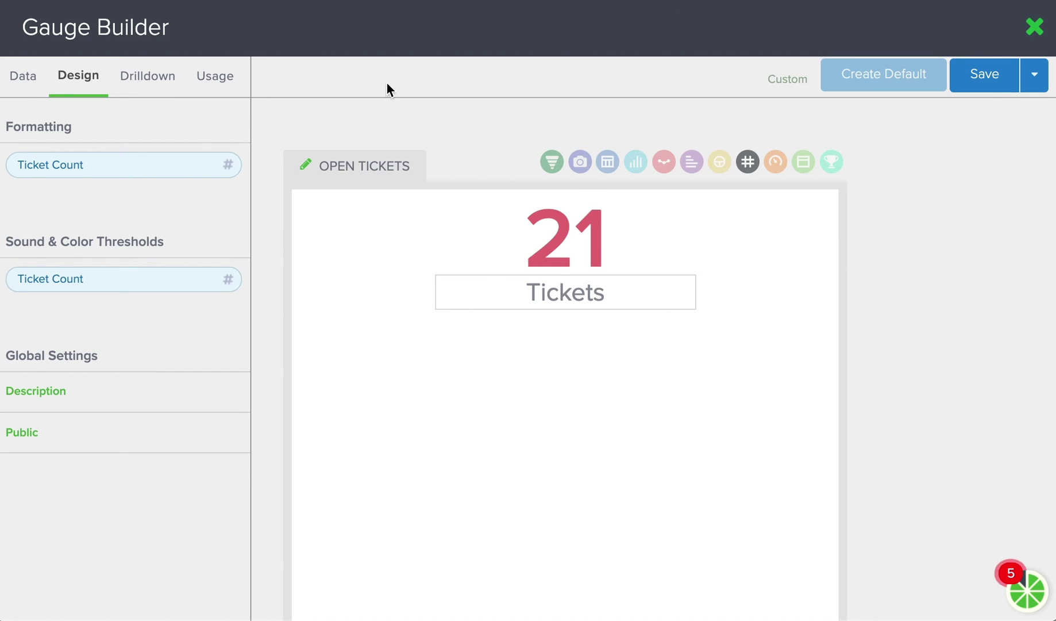
# Return to the Data tab and scroll through the Ticket Statistics field list.
pyautogui.click(25, 78)
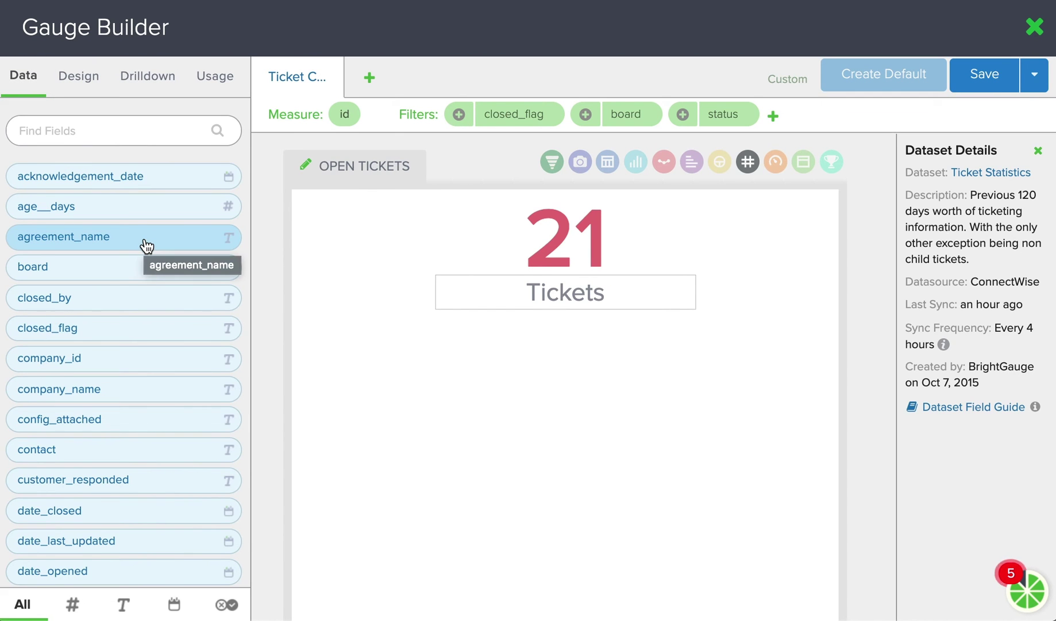
pyautogui.scroll(-5, 148, 295)
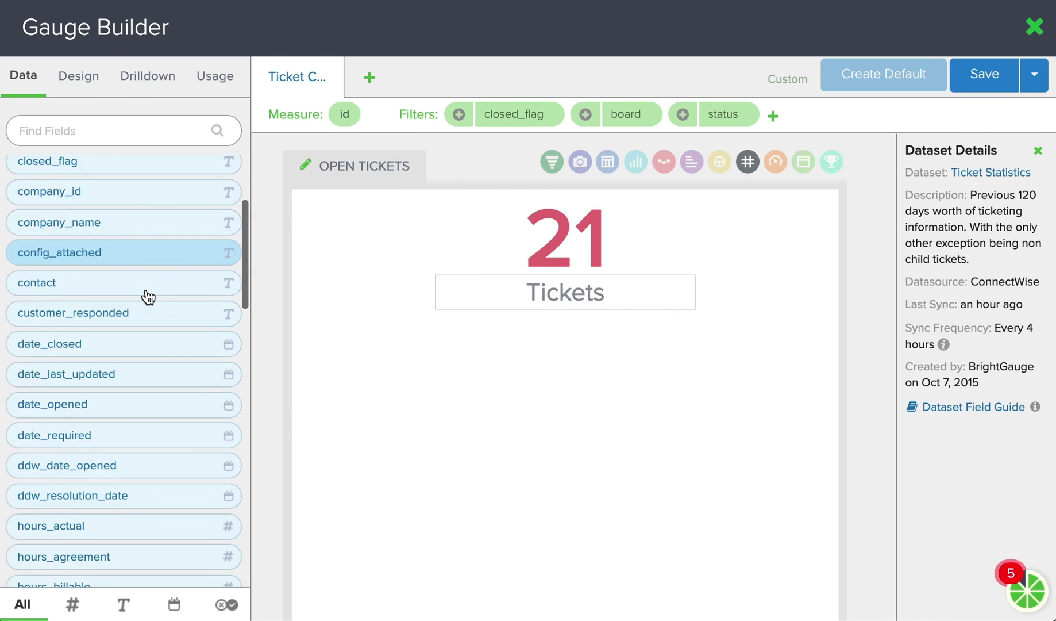
pyautogui.scroll(-5, 147, 295)
pyautogui.scroll(10, 147, 296)
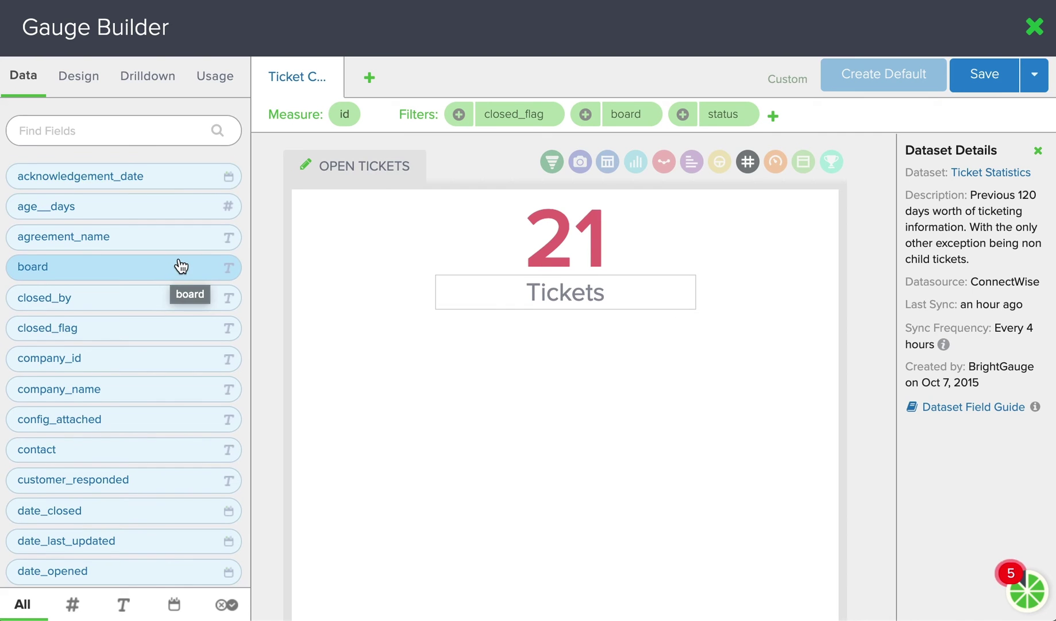
pyautogui.scroll(-5, 181, 267)
pyautogui.scroll(5, 181, 267)
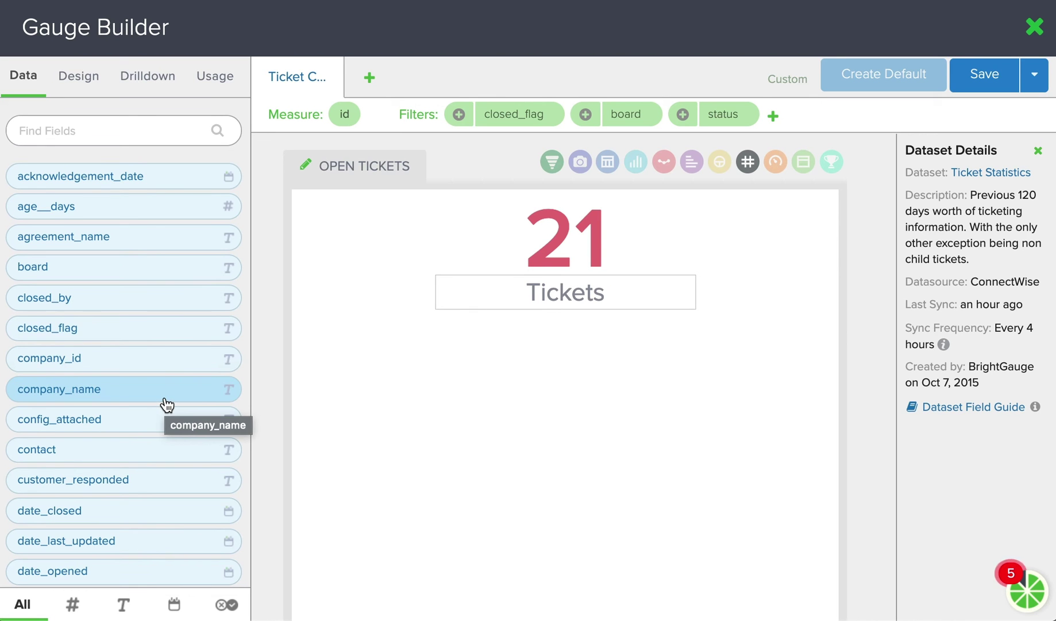
# Preview the Ticket Statistics raw data, then close the preview.
pyautogui.click(978, 174)
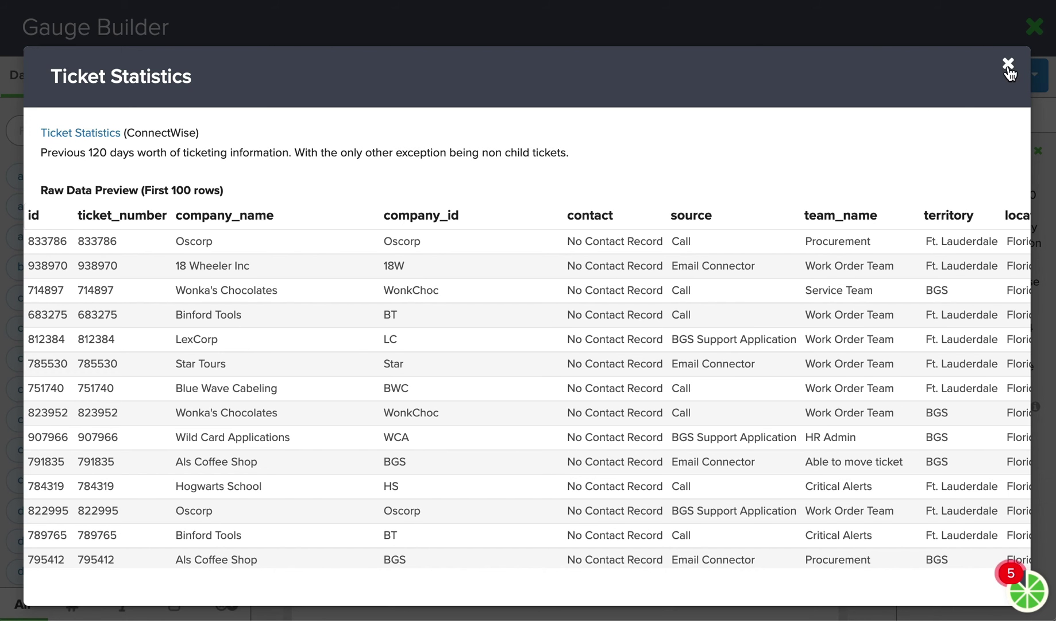
pyautogui.press('Escape')
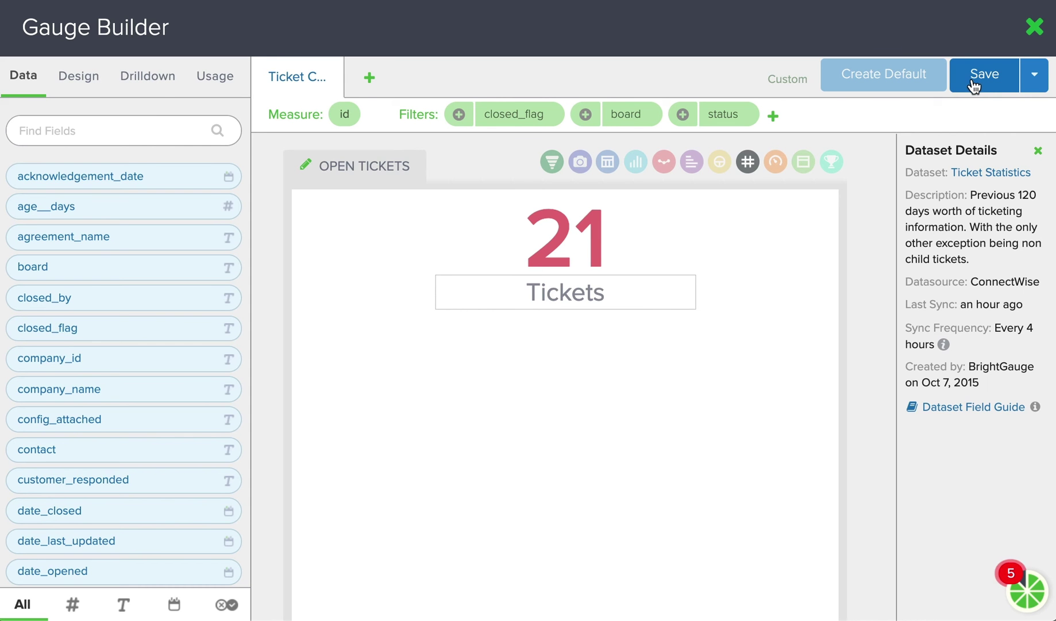
# Save the gauge as a new copy named 'Open Tickets - SD and Critical' and close the builder.
pyautogui.click(979, 81)
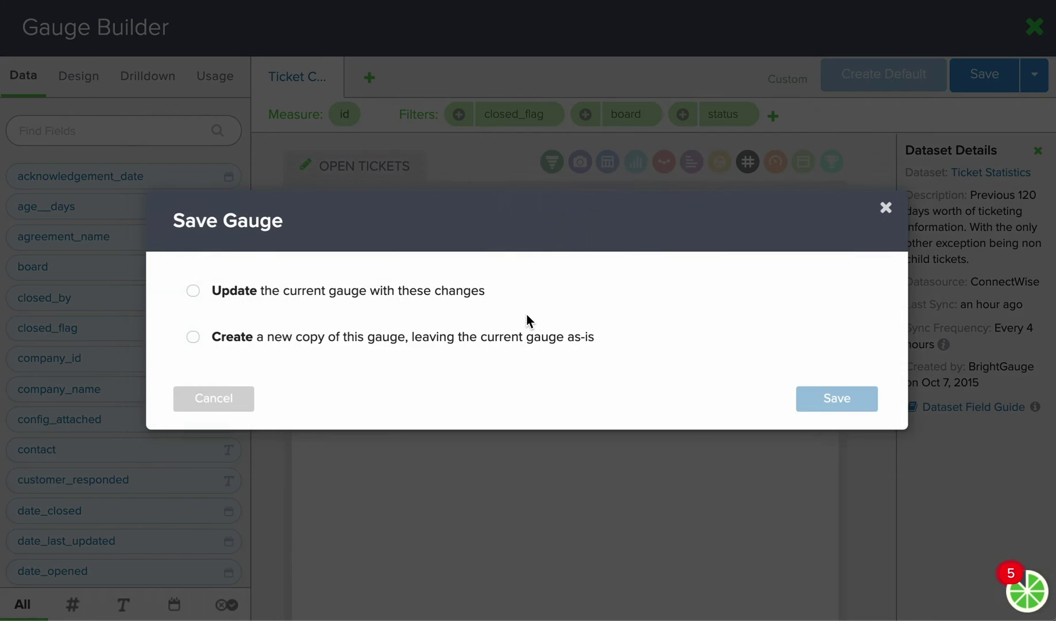
pyautogui.click(347, 340)
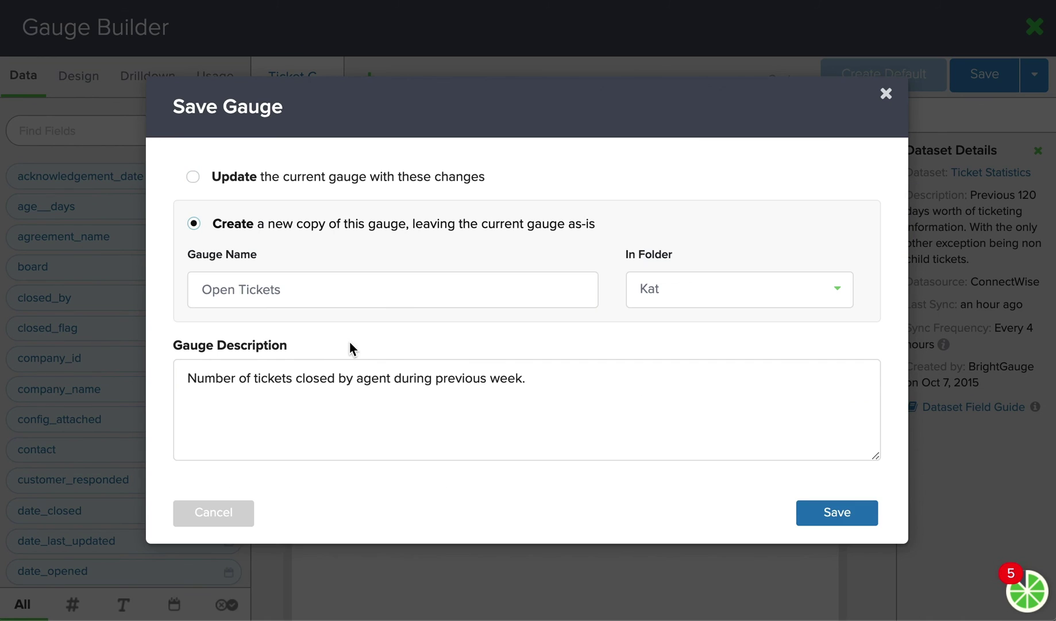
pyautogui.click(405, 296)
pyautogui.write('- SD')
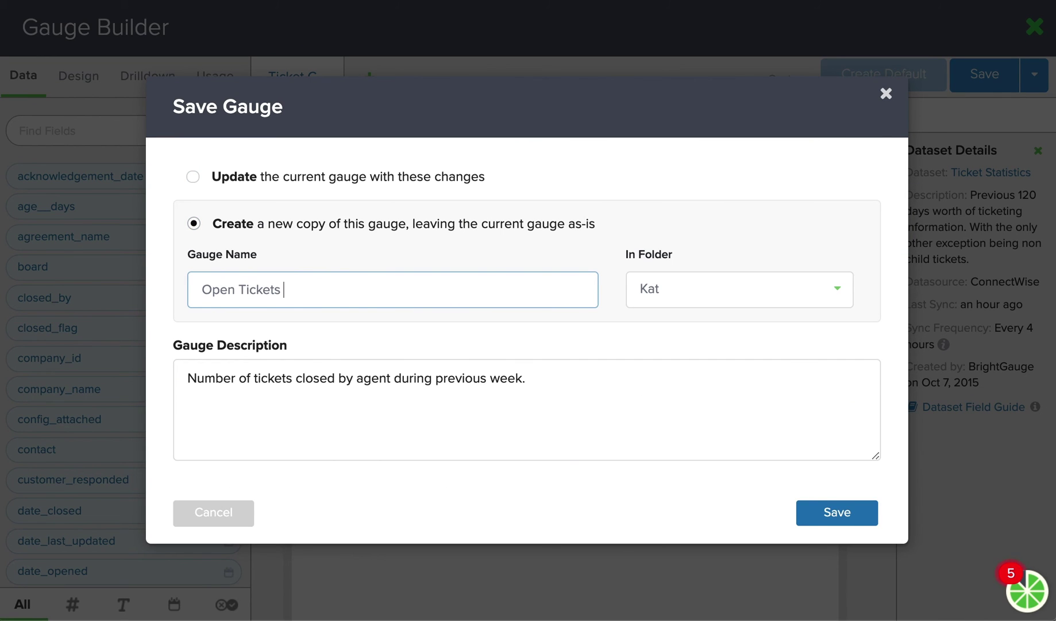
pyautogui.write(' and Critical')
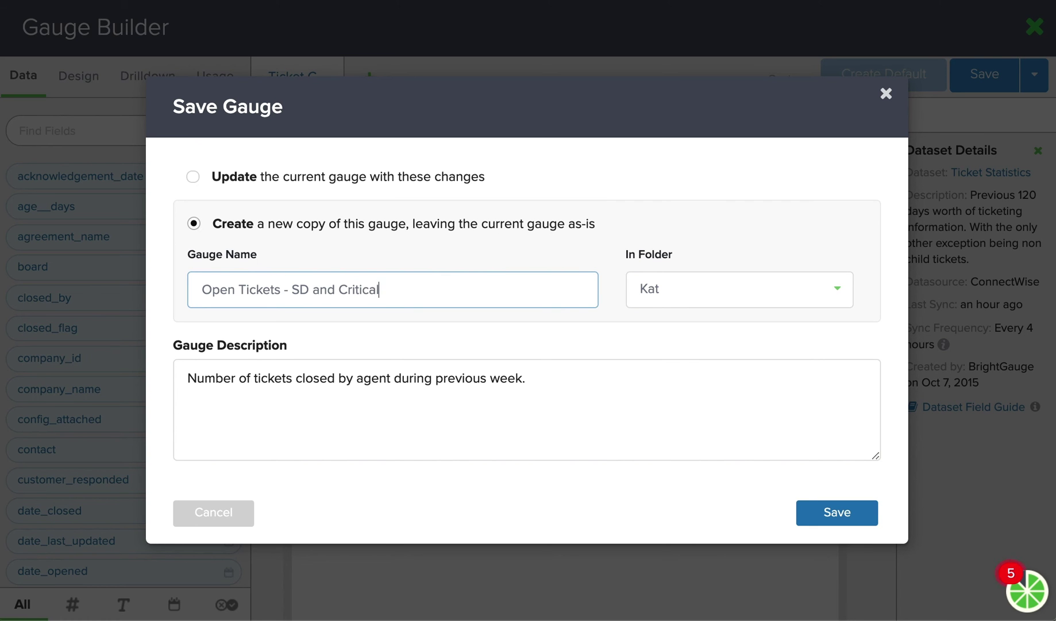
pyautogui.click(841, 520)
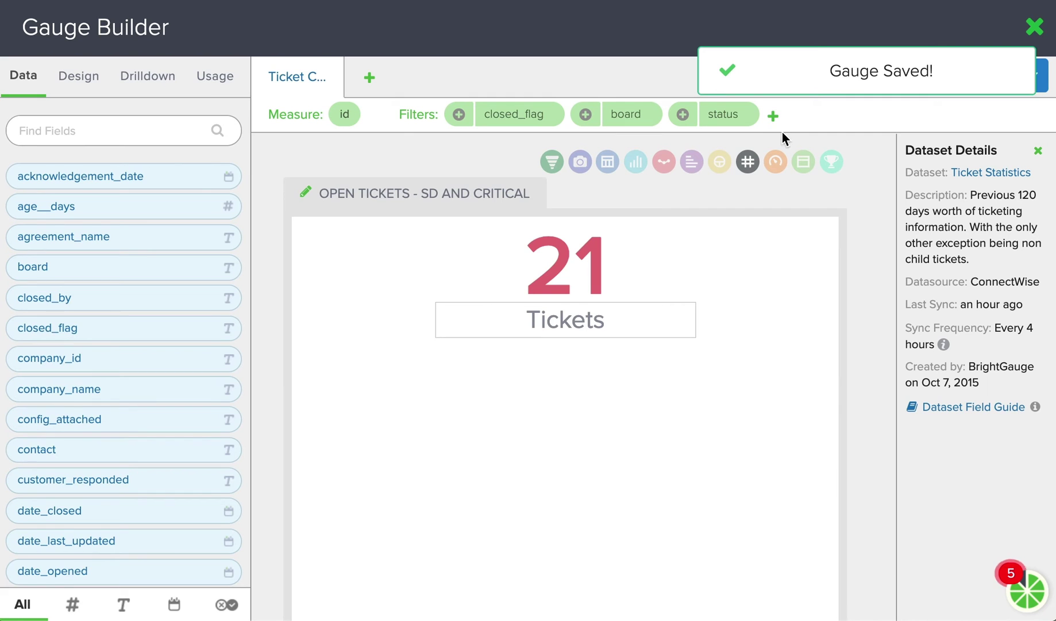
pyautogui.click(1037, 29)
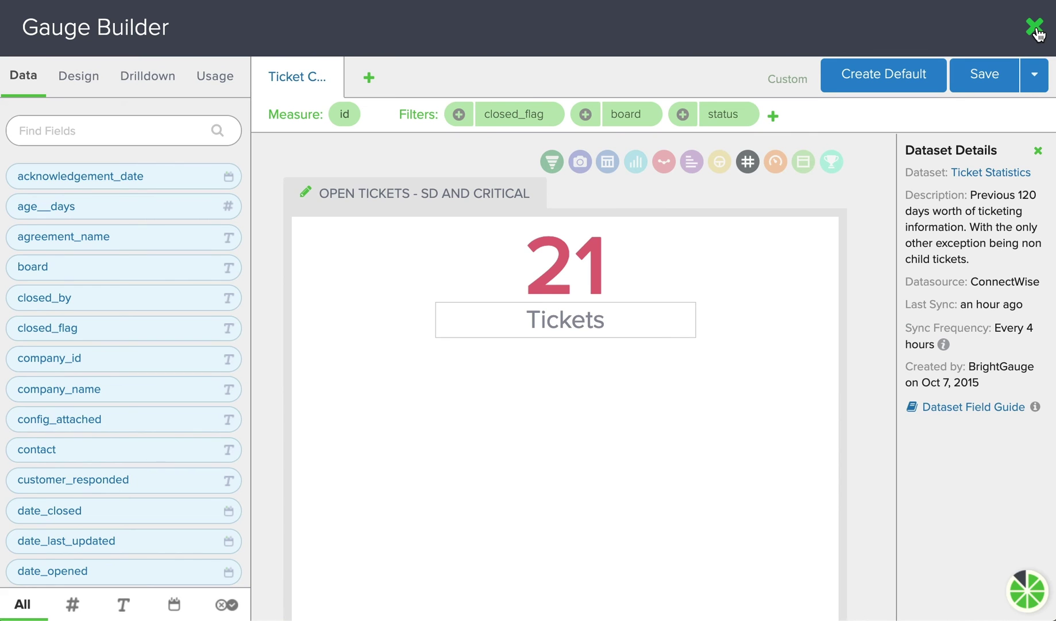
# Return to the Gauges list and go to the Client - Al's Coffee dashboard.
pyautogui.click(1036, 30)
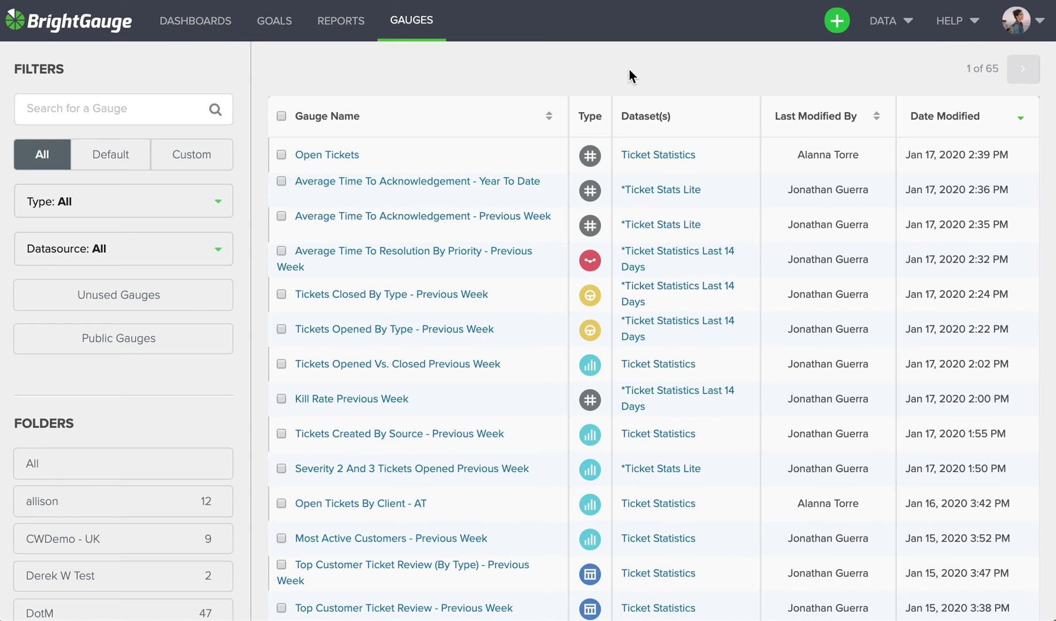
pyautogui.click(194, 30)
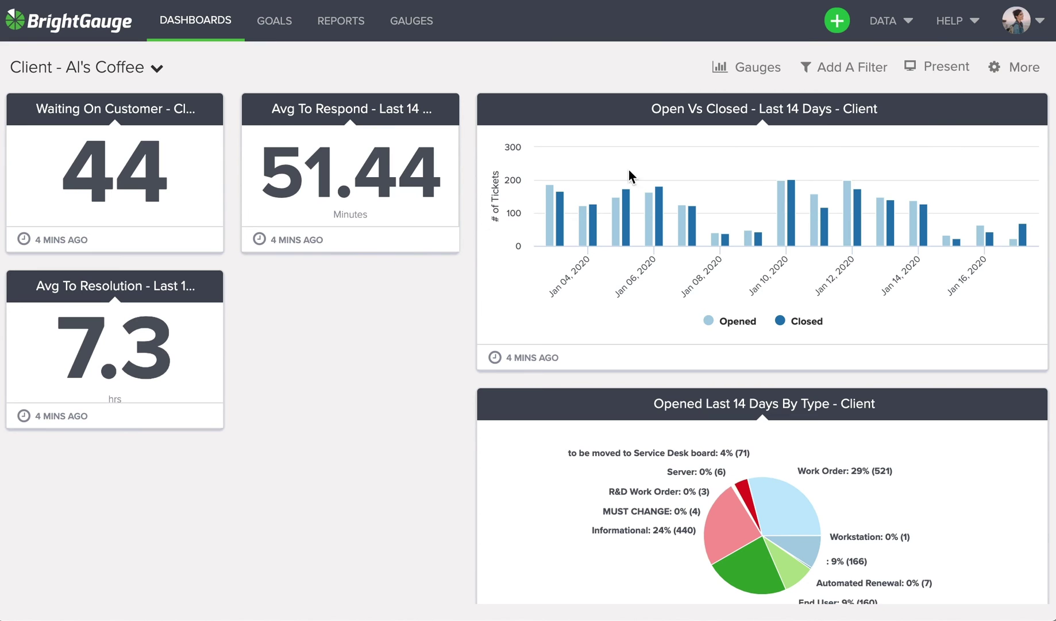
# Add the Open Tickets - SD and Critical gauge to the Al's Coffee dashboard.
pyautogui.click(758, 72)
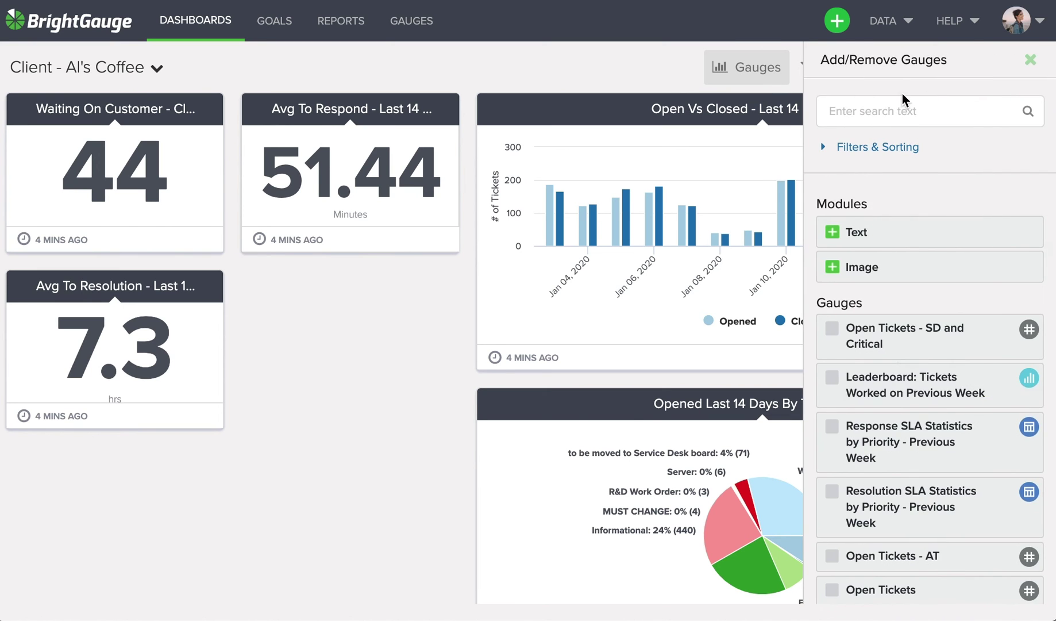
pyautogui.moveTo(950, 338)
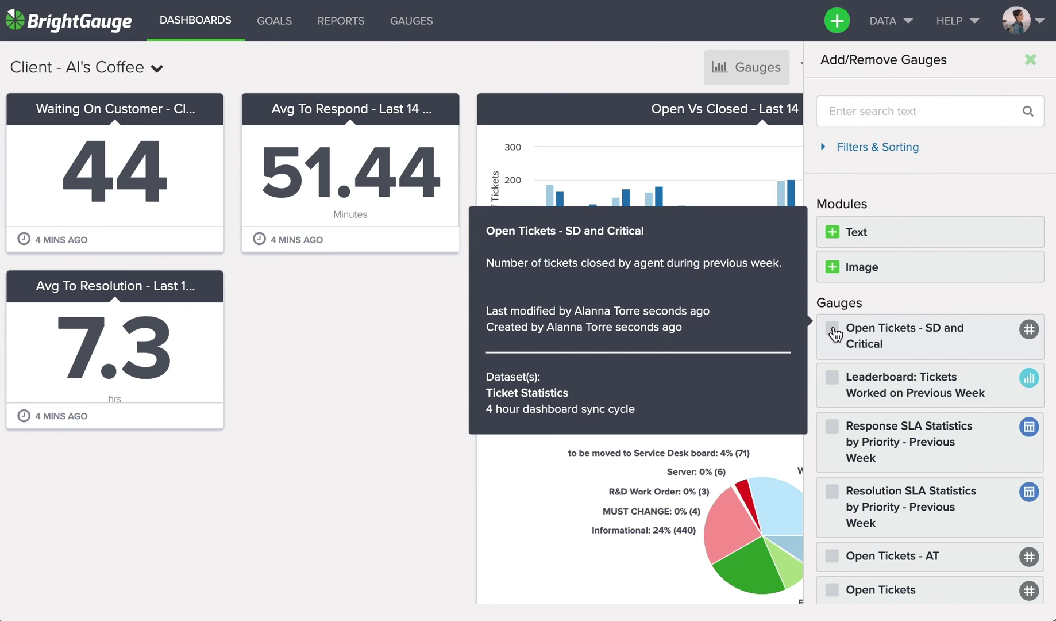
pyautogui.click(832, 329)
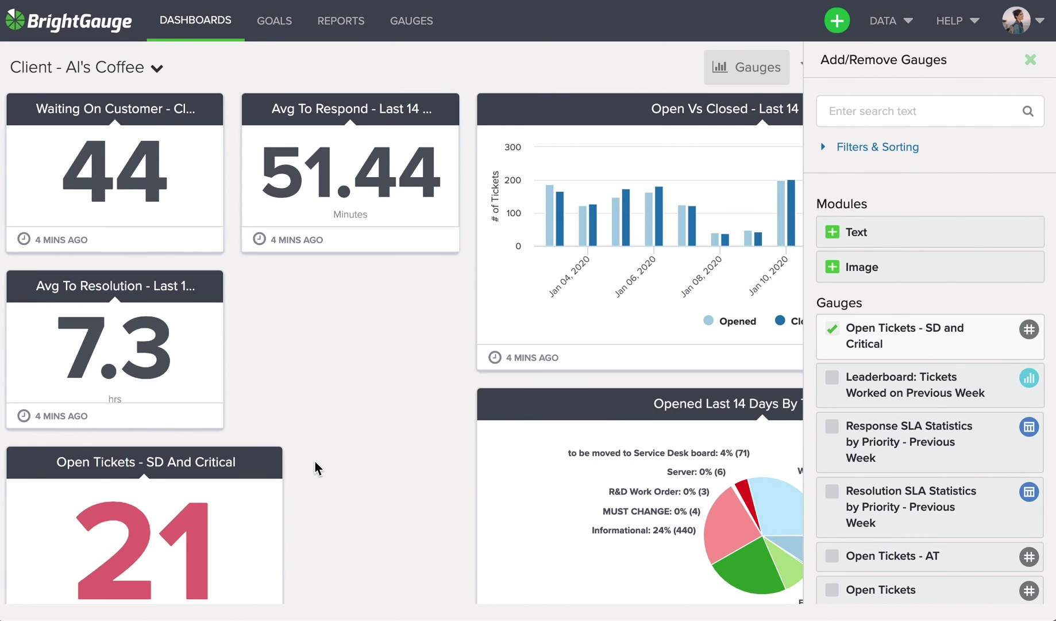
# Narrow the new Open Tickets card to one column and place it beside Avg To Resolution.
pyautogui.scroll(-2, 314, 464)
pyautogui.moveTo(270, 589); pyautogui.dragTo(203, 583)
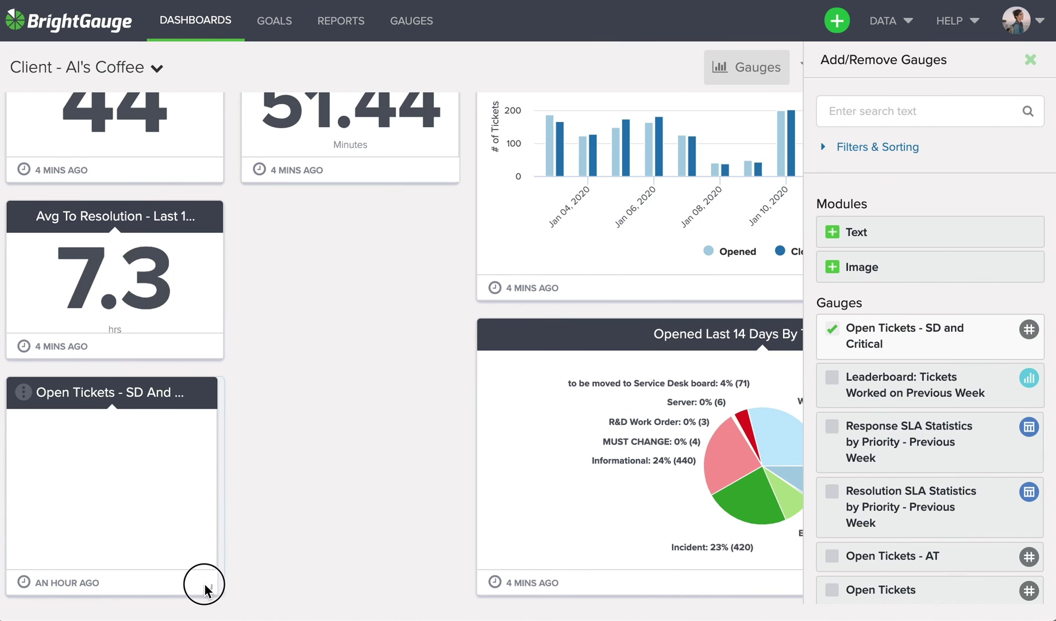
pyautogui.moveTo(104, 391); pyautogui.dragTo(338, 210)
pyautogui.scroll(2, 383, 523)
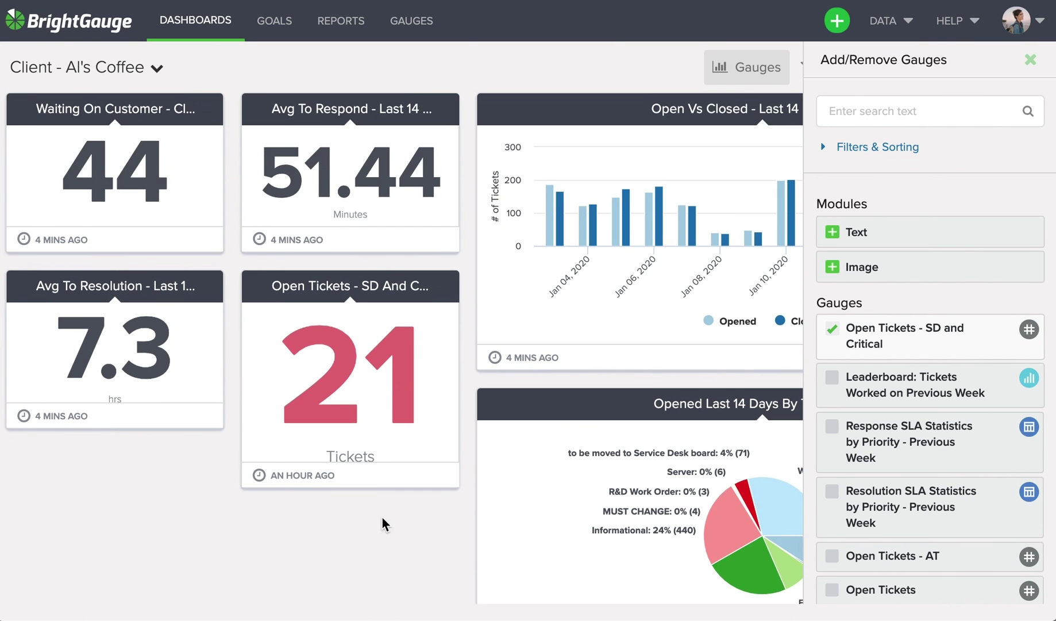
pyautogui.click(1030, 62)
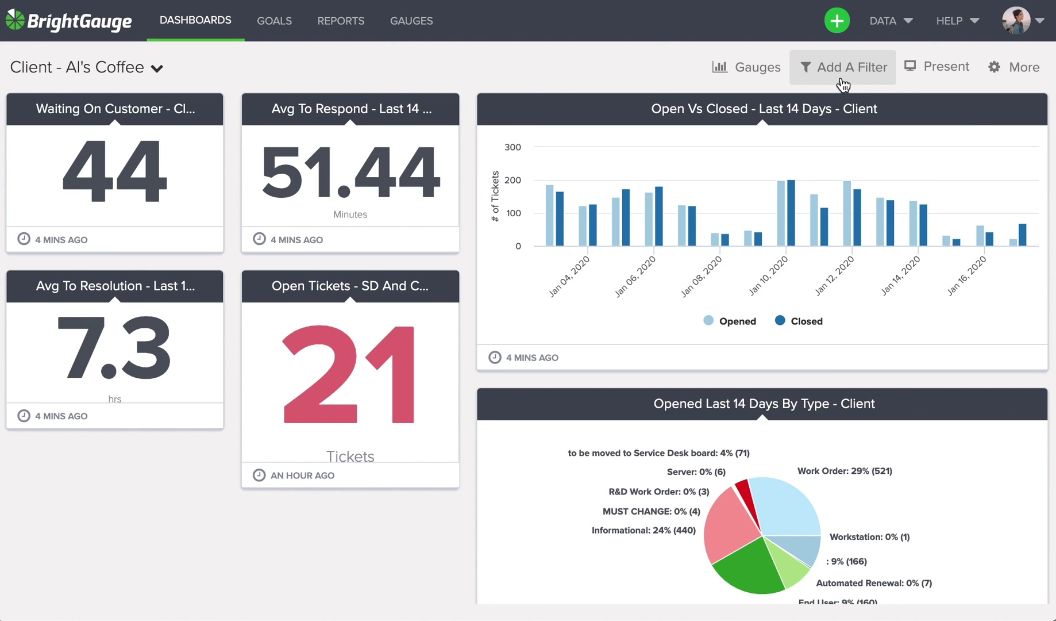
# Apply the Als Coffee Shop filter to all gauges, so Open Tickets reads 3.
pyautogui.click(842, 85)
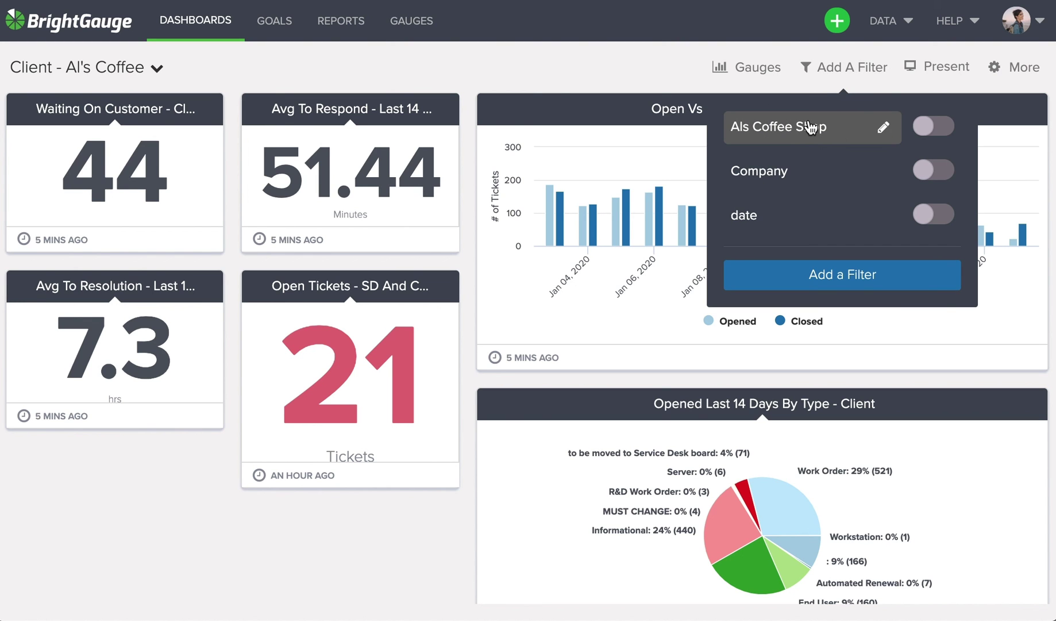
pyautogui.click(923, 128)
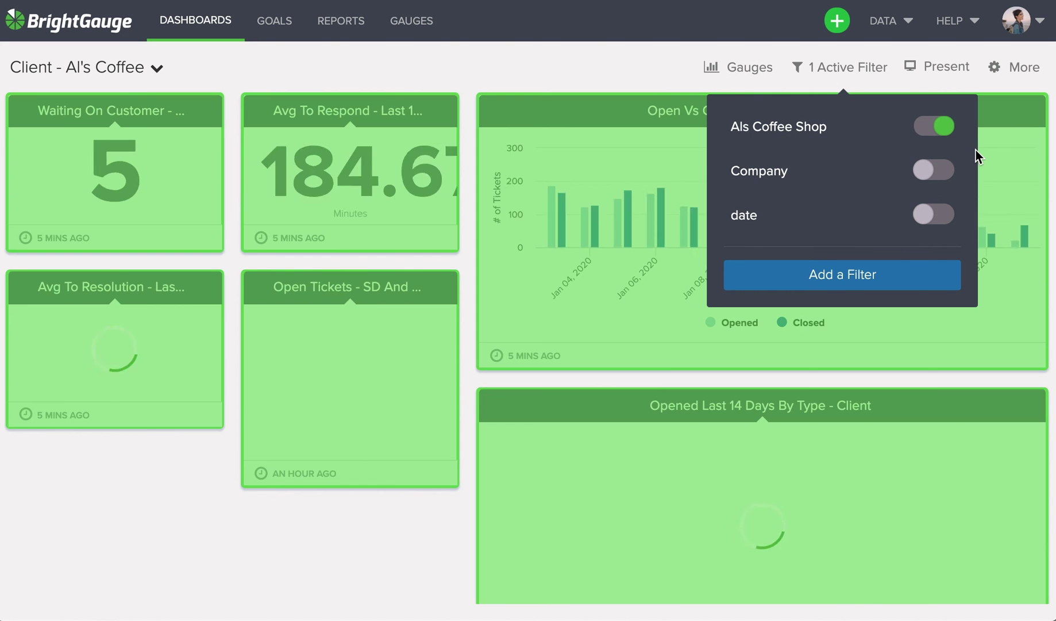
pyautogui.click(630, 75)
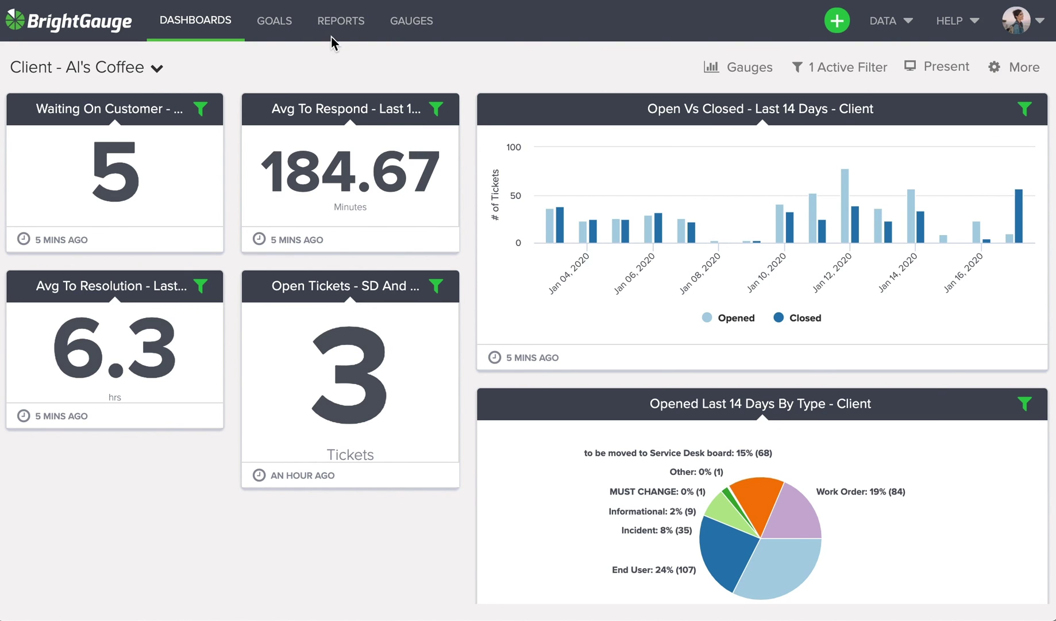
# Look over the DATA menu, then bring up the HELP menu's Support options.
pyautogui.click(888, 26)
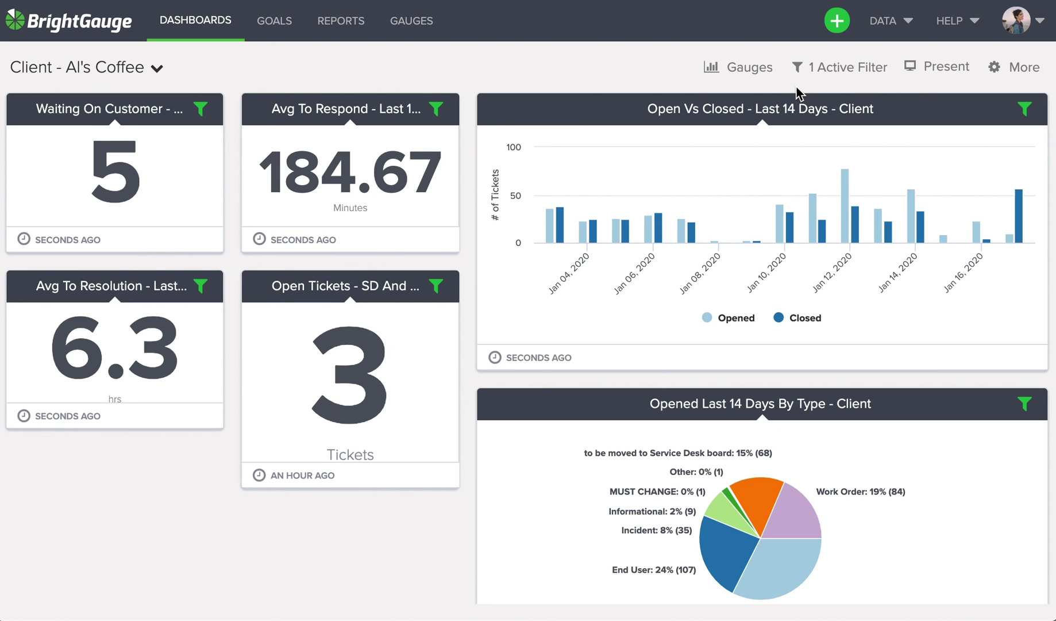
pyautogui.click(907, 24)
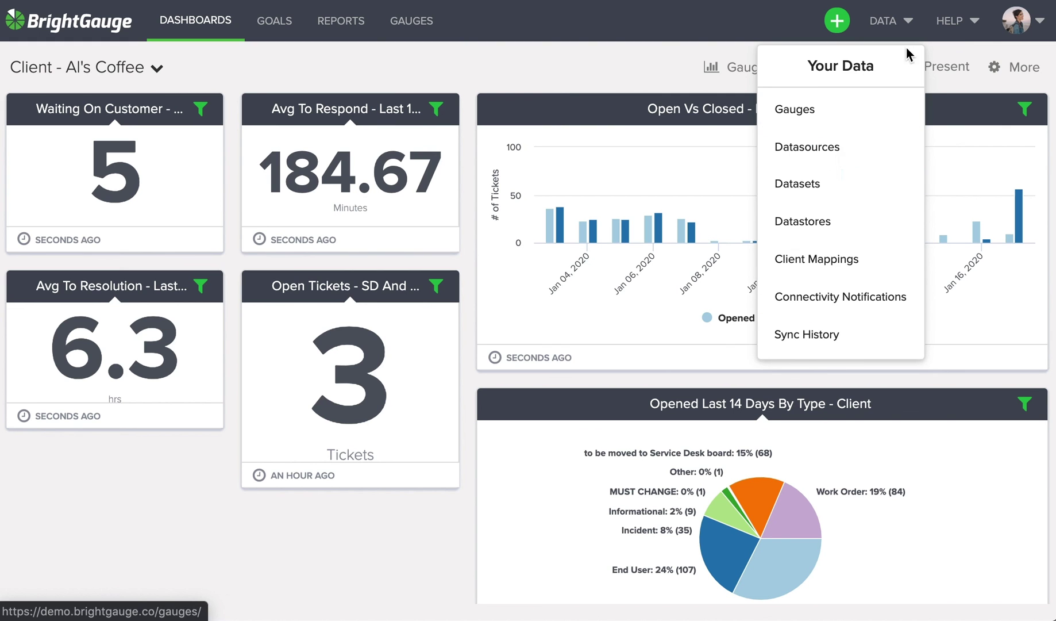
pyautogui.click(945, 32)
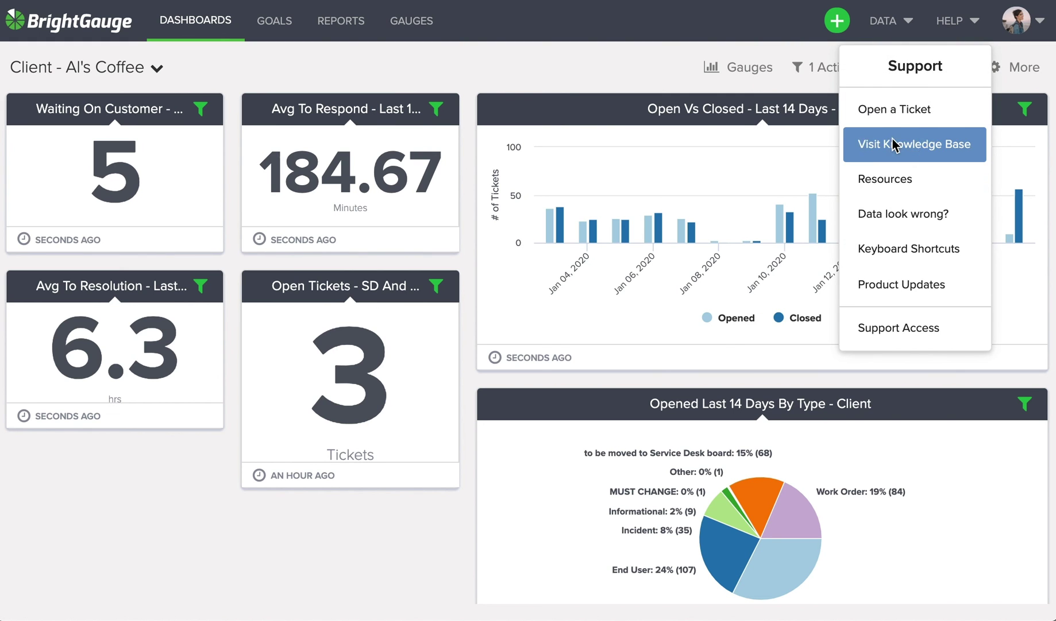
# Visit the BrightGauge Help Center knowledge base from the Support menu.
pyautogui.click(894, 140)
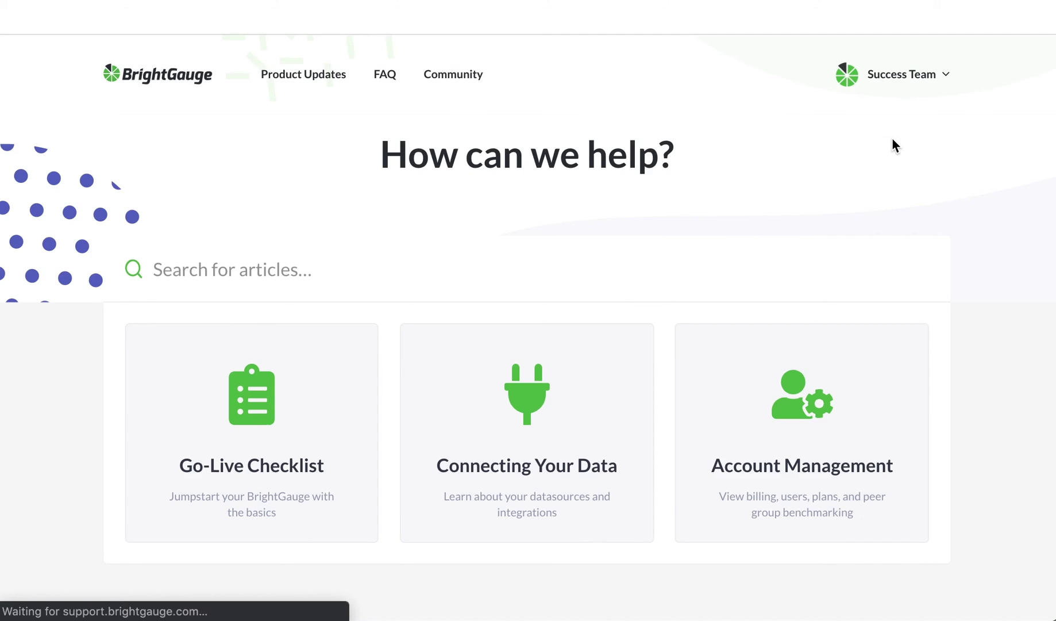
pyautogui.scroll(-10, 568, 253)
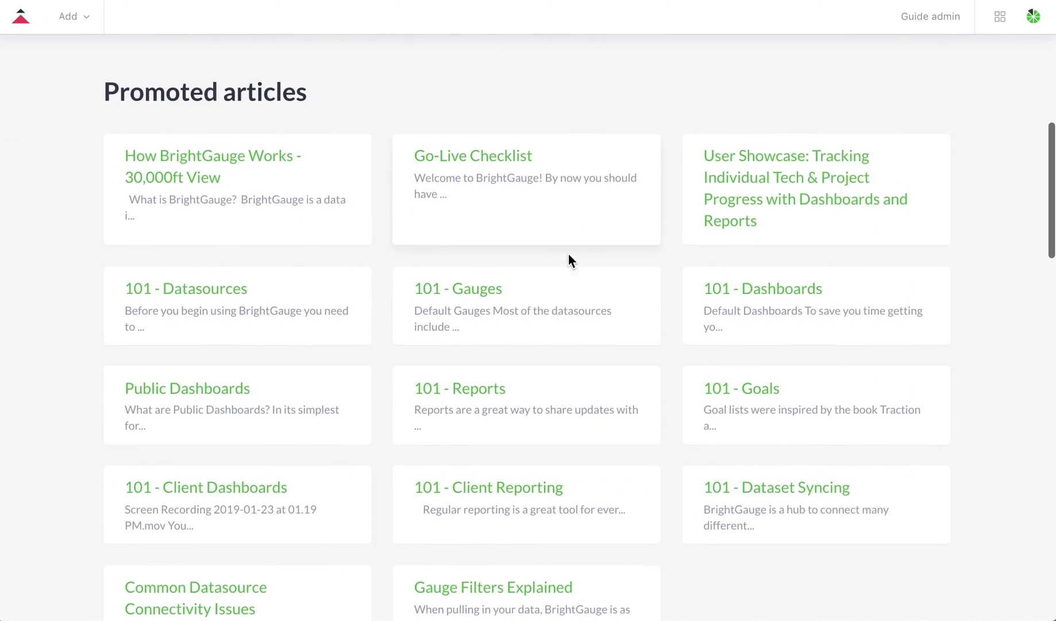
pyautogui.scroll(-9, 568, 254)
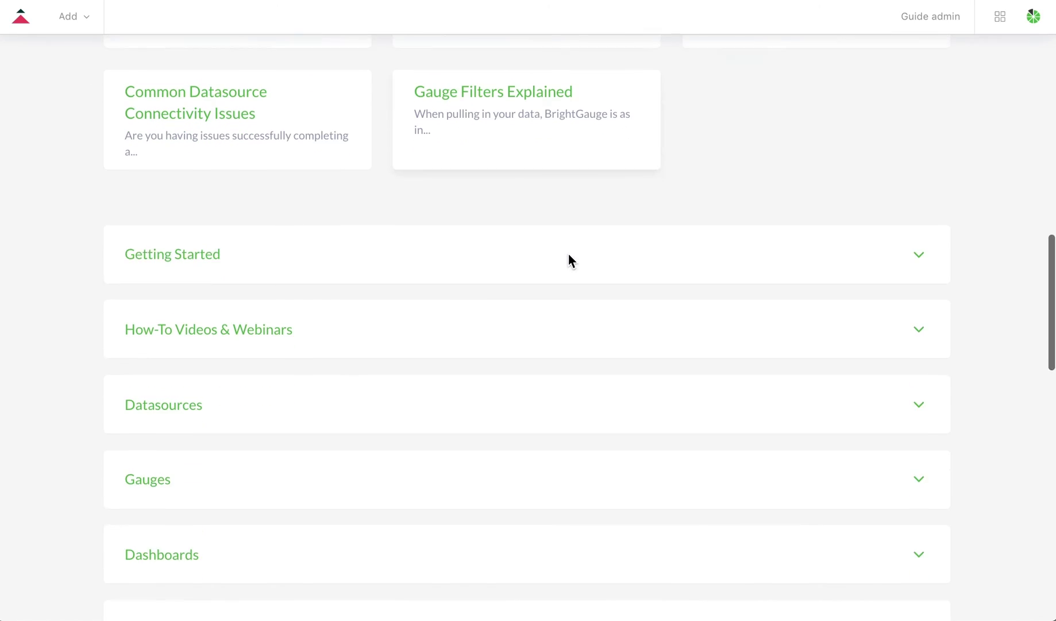
# Expand the How-To Videos & Webinars category, then return to the top of the page.
pyautogui.click(540, 310)
pyautogui.scroll(-1, 536, 311)
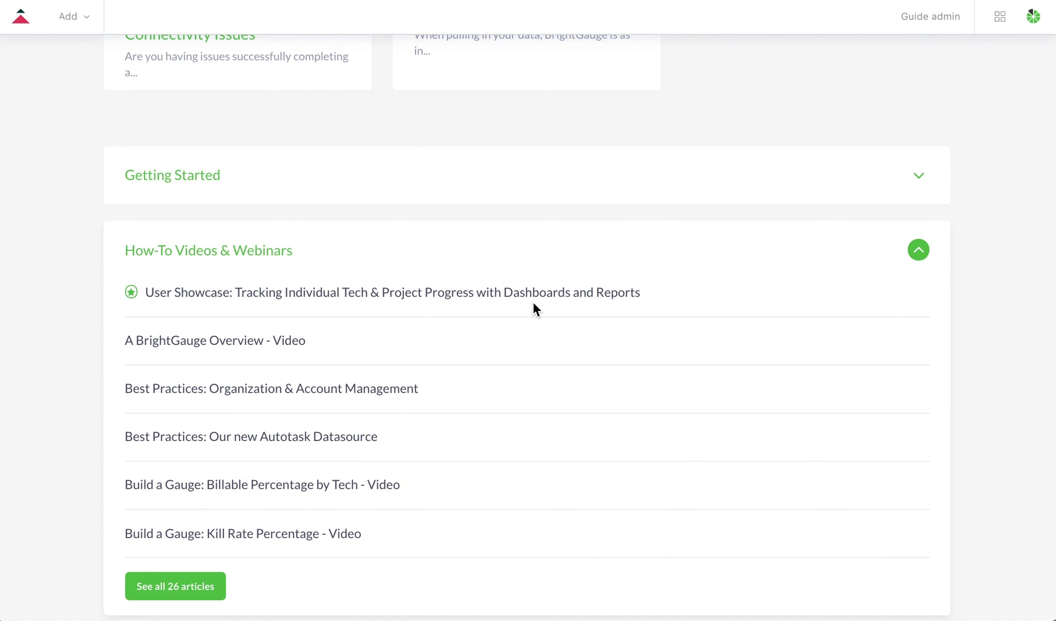
pyautogui.scroll(10, 533, 302)
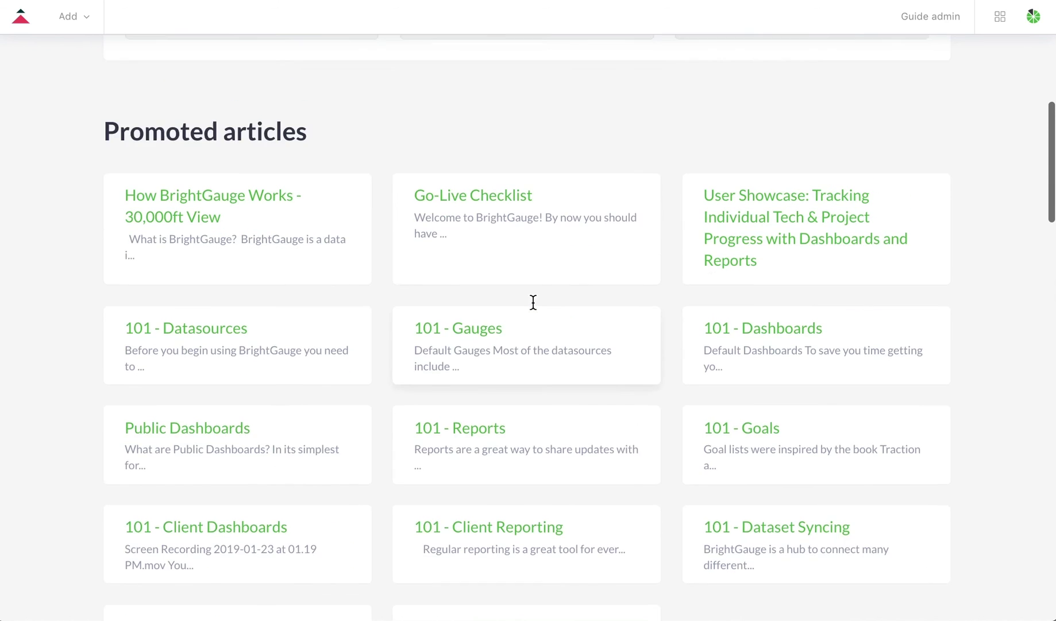
pyautogui.scroll(5, 533, 302)
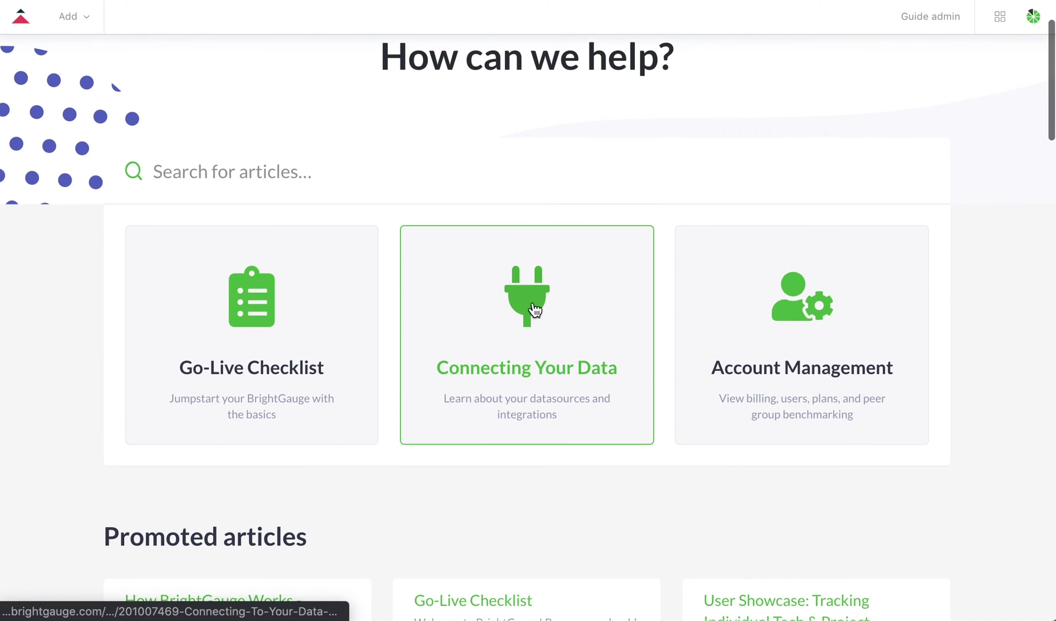